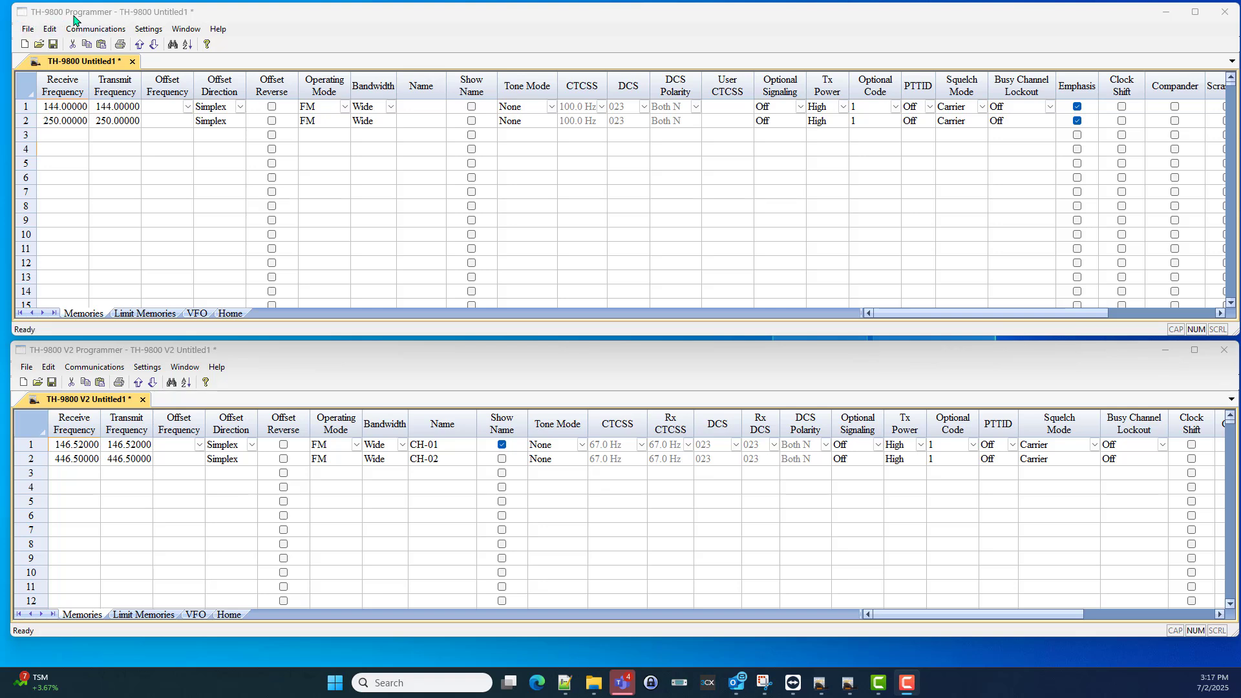
left_click(74, 19)
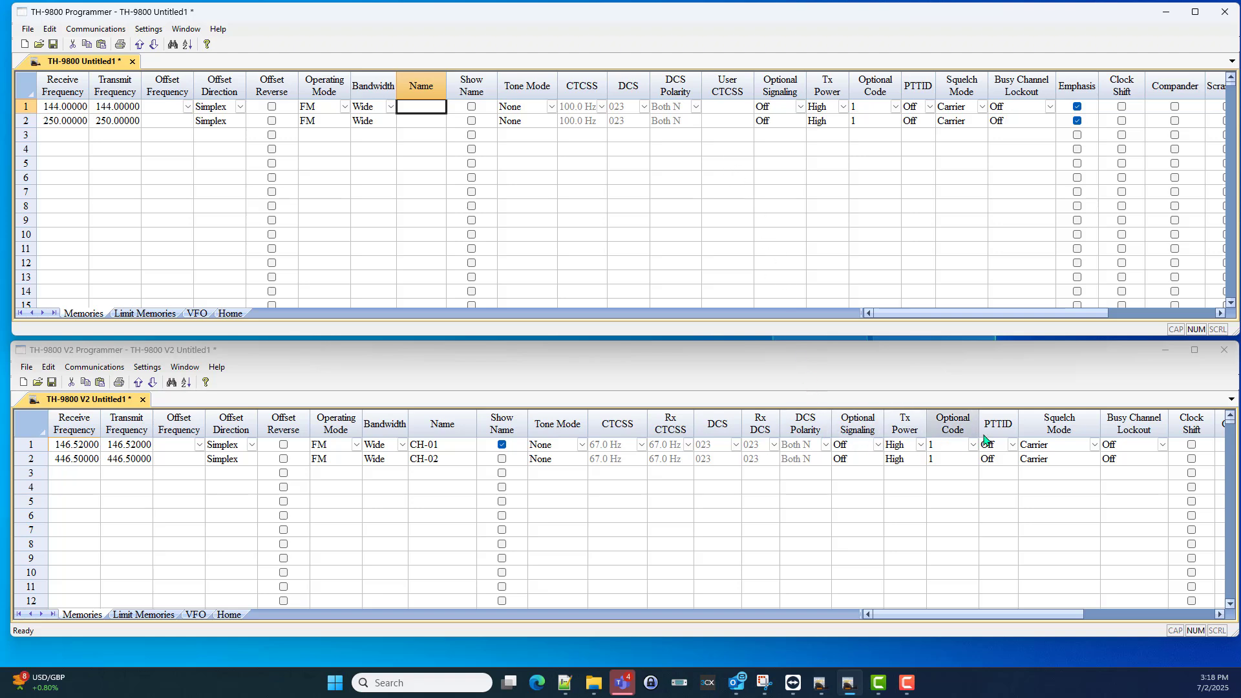
left_click(859, 445)
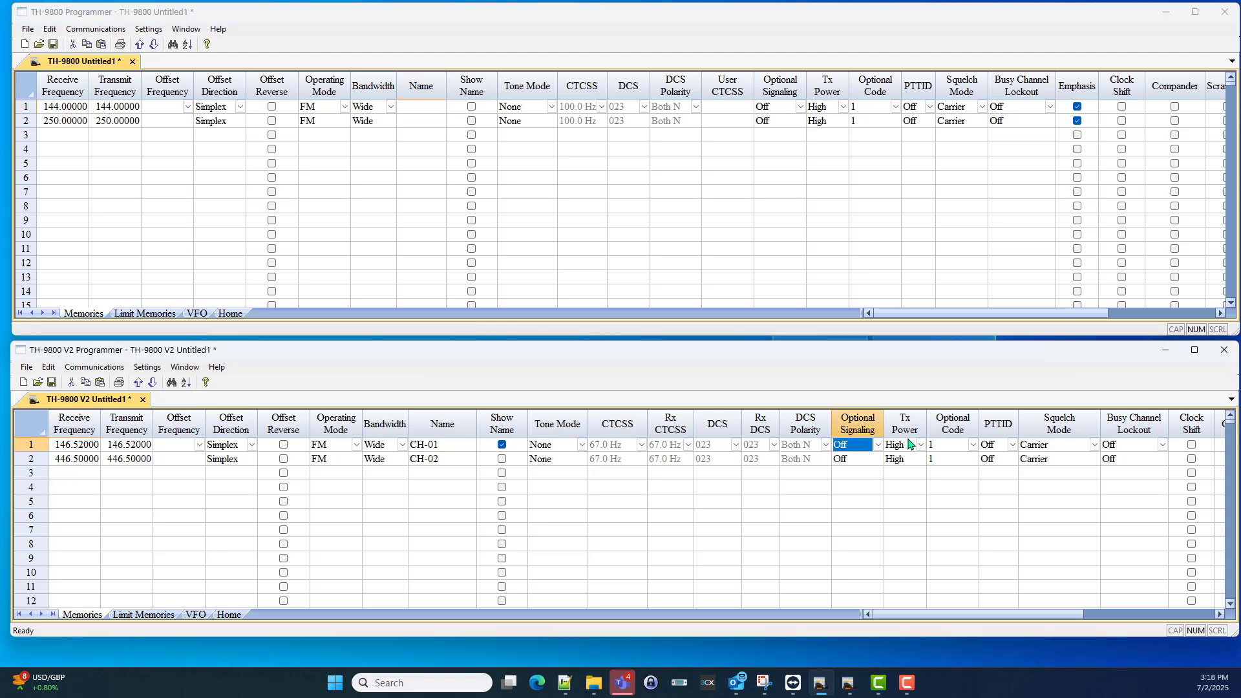
left_click(920, 445)
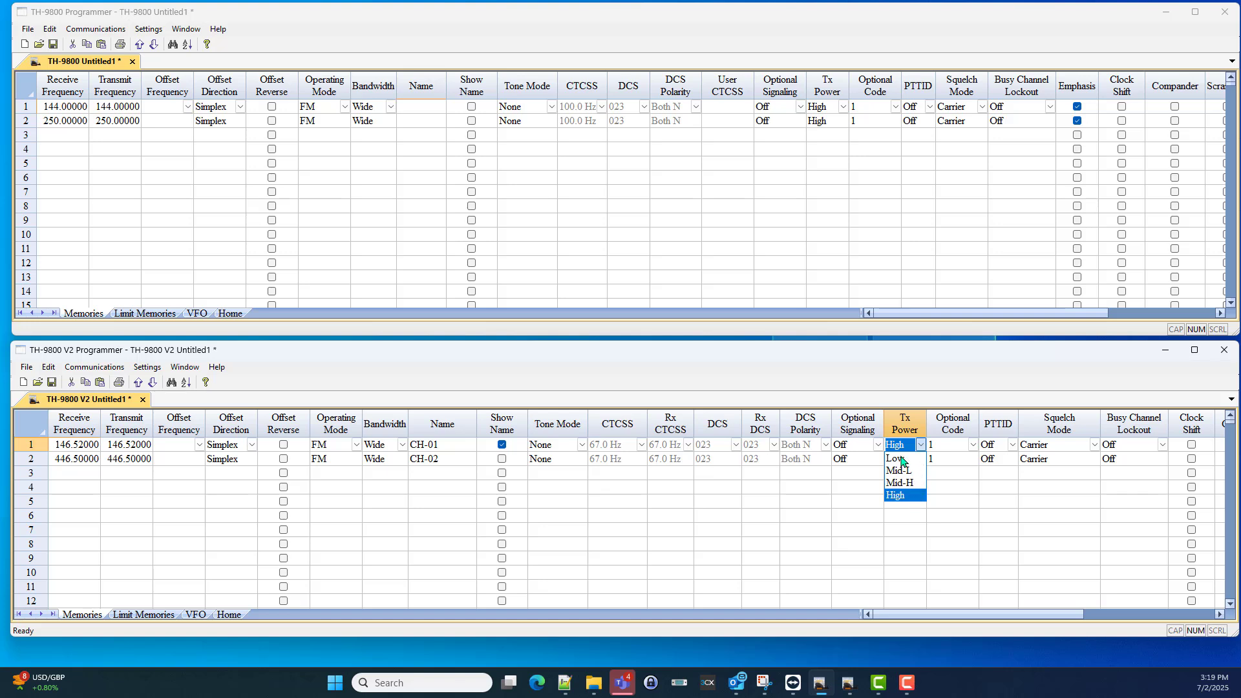
left_click(919, 444)
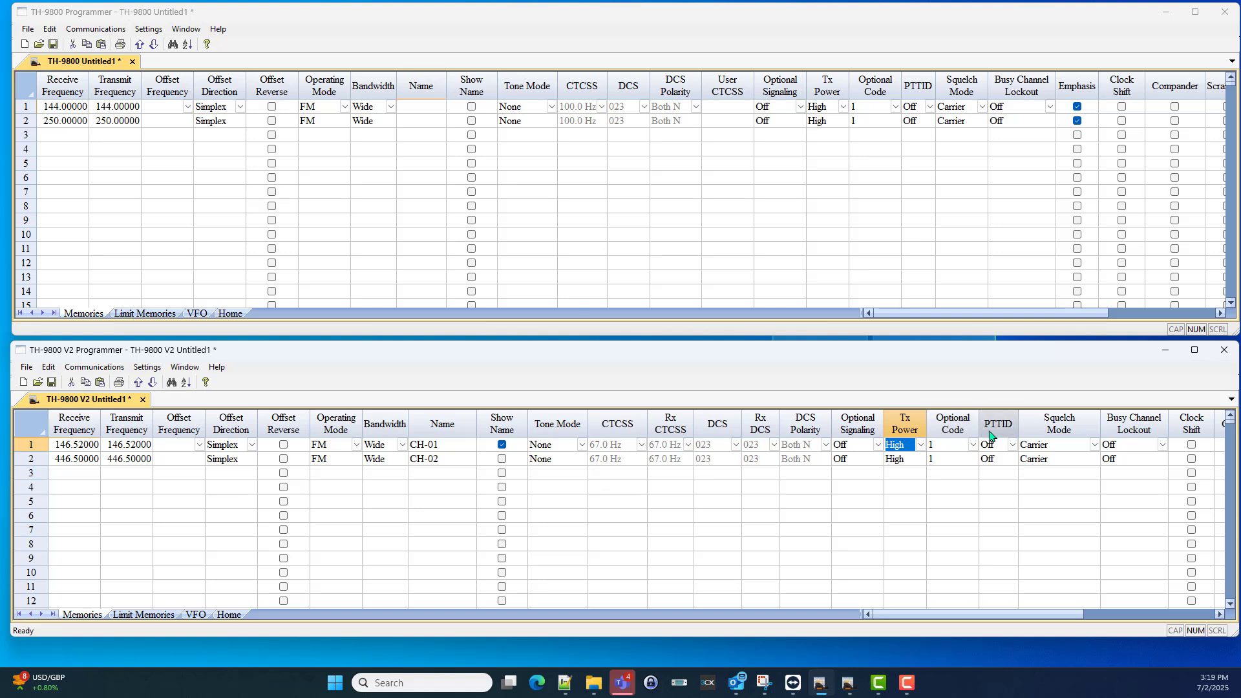
left_click(1094, 445)
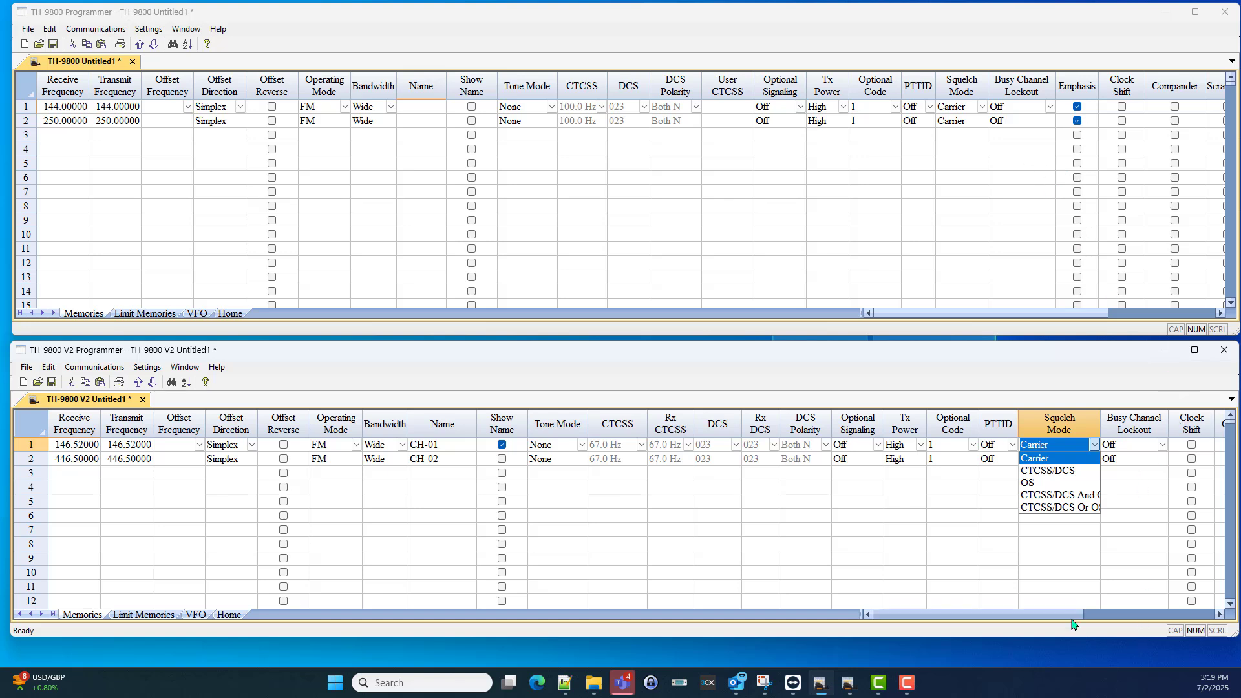
left_click_drag(1076, 615, 1177, 620)
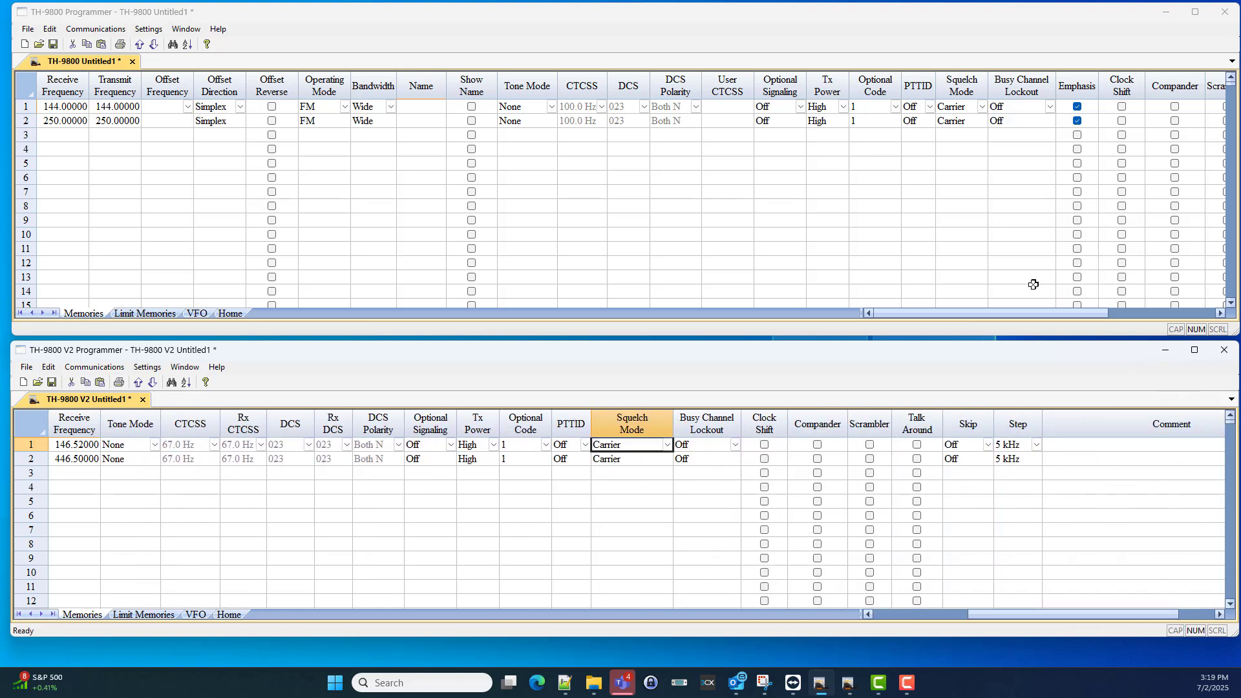
left_click_drag(1036, 313, 1112, 326)
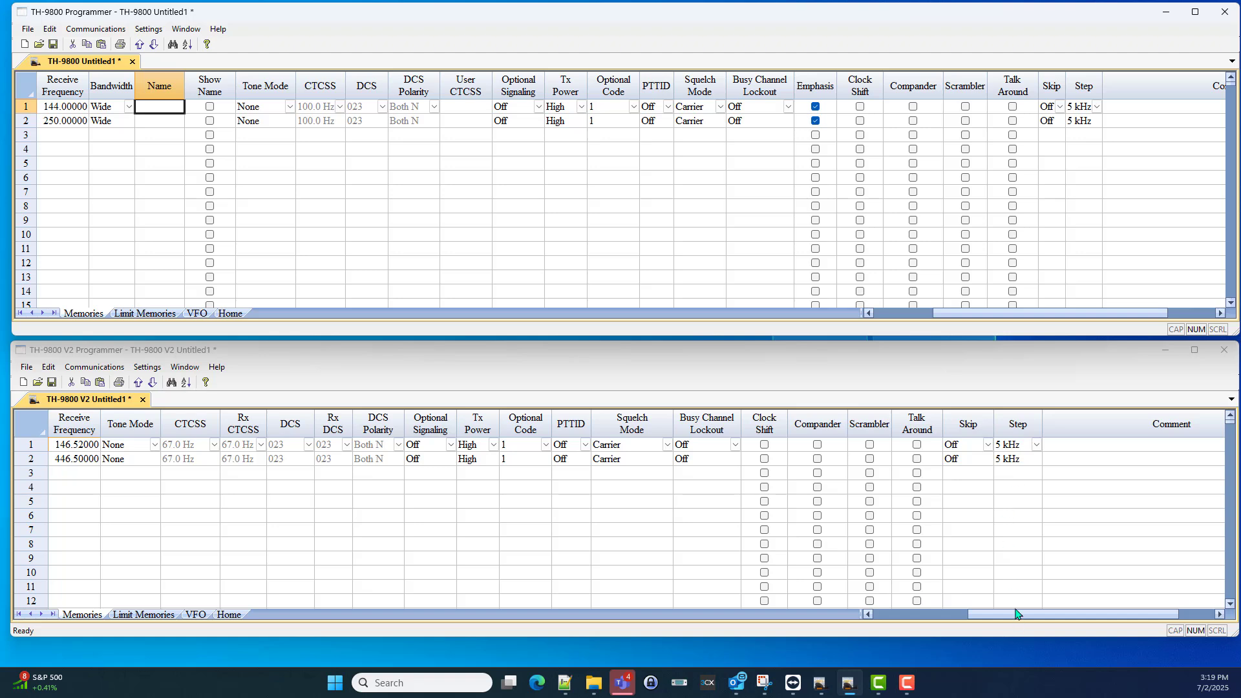
left_click_drag(1020, 616, 883, 626)
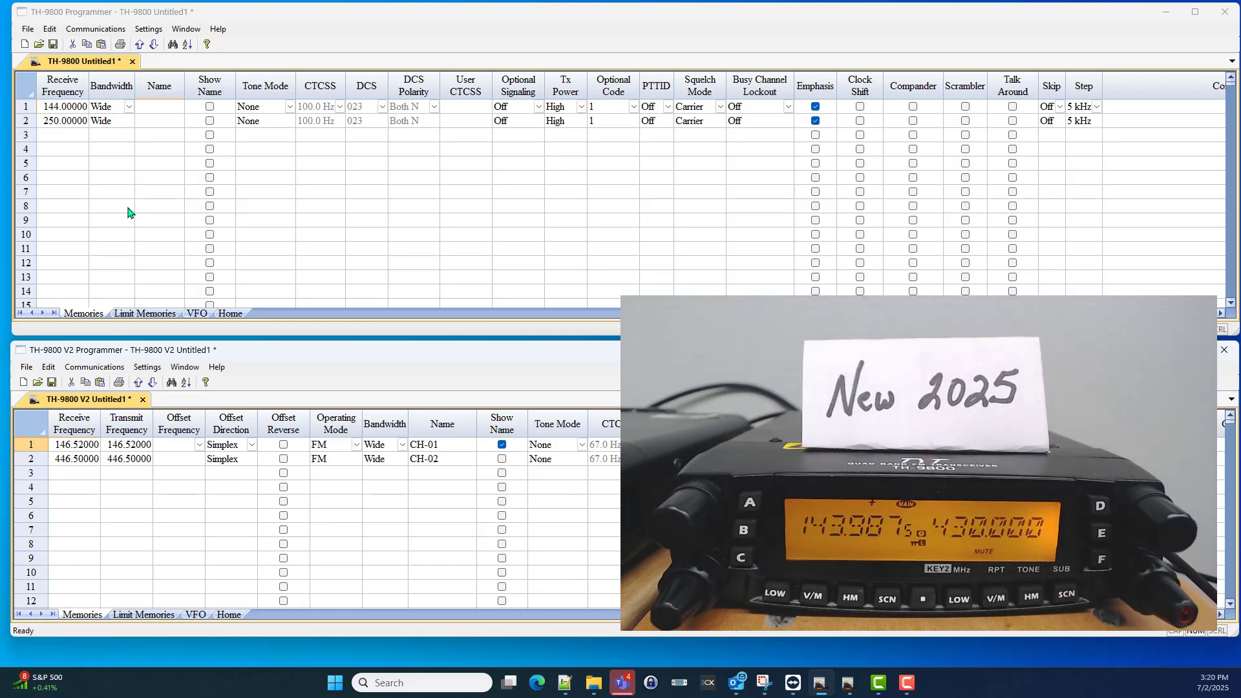
Step: Read the connected radio's memories into the TH-9800 file, overwriting the sample channels with LAGRAN, NEWNAN, TURIN, etc
left_click(150, 105)
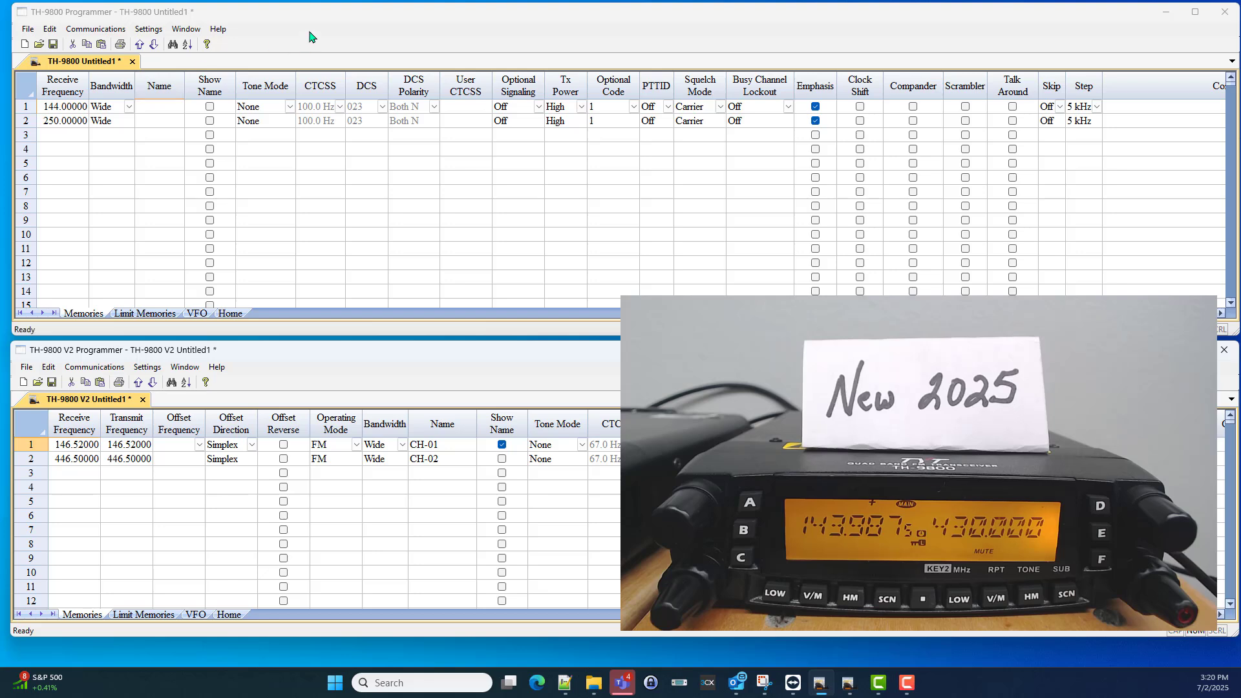
left_click(94, 29)
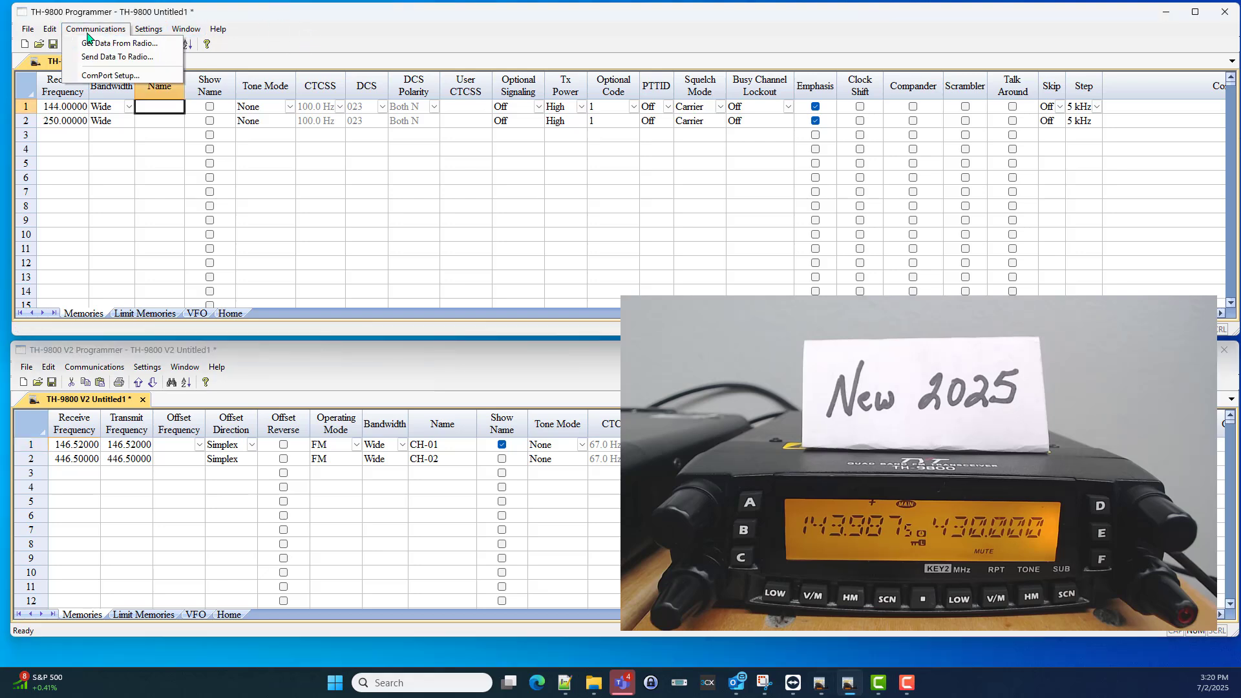
left_click(92, 44)
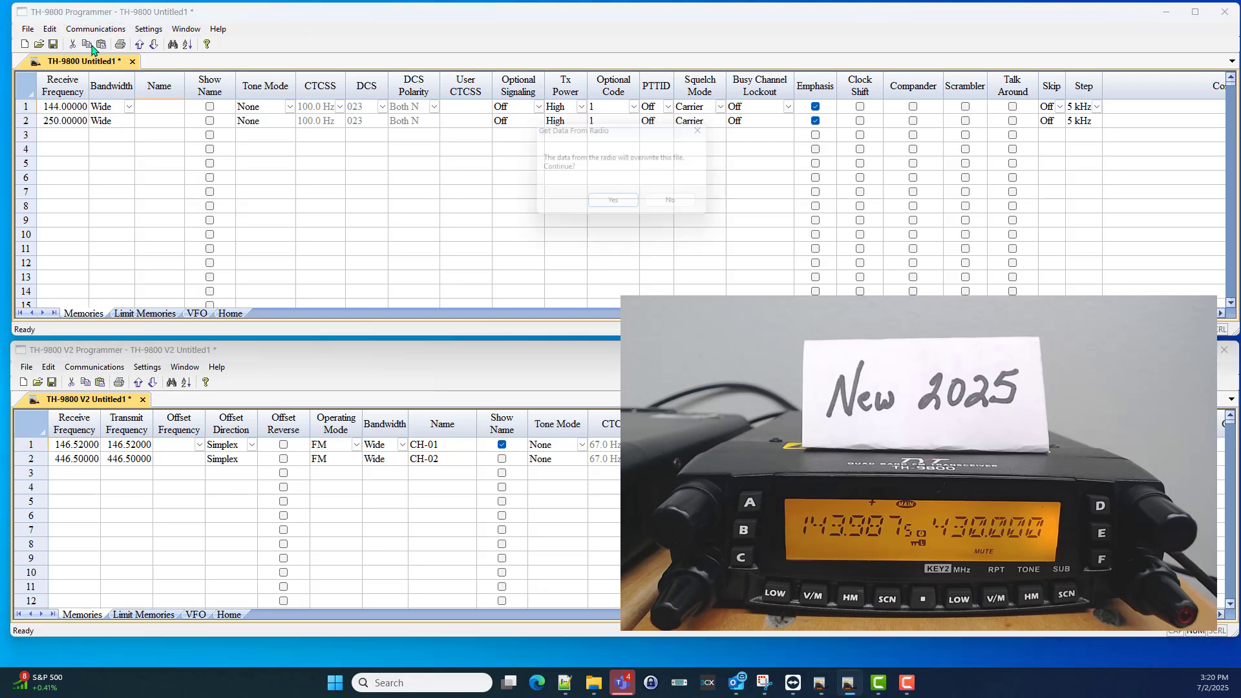
left_click(608, 206)
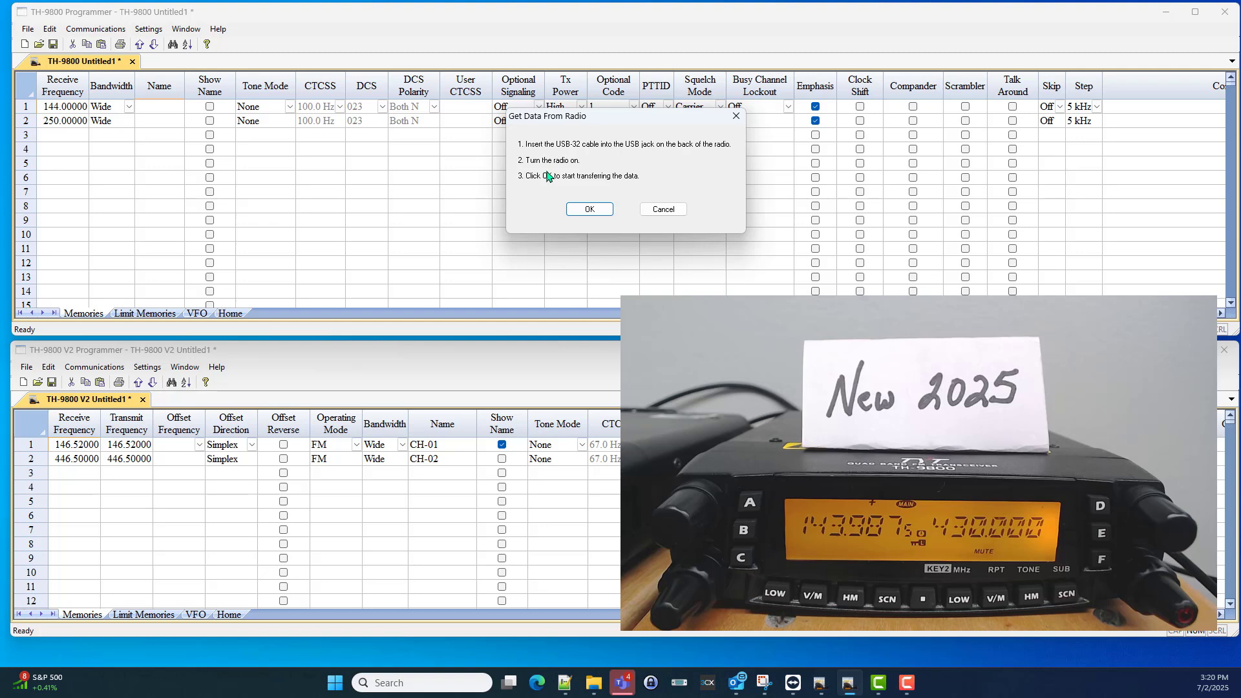
left_click(584, 209)
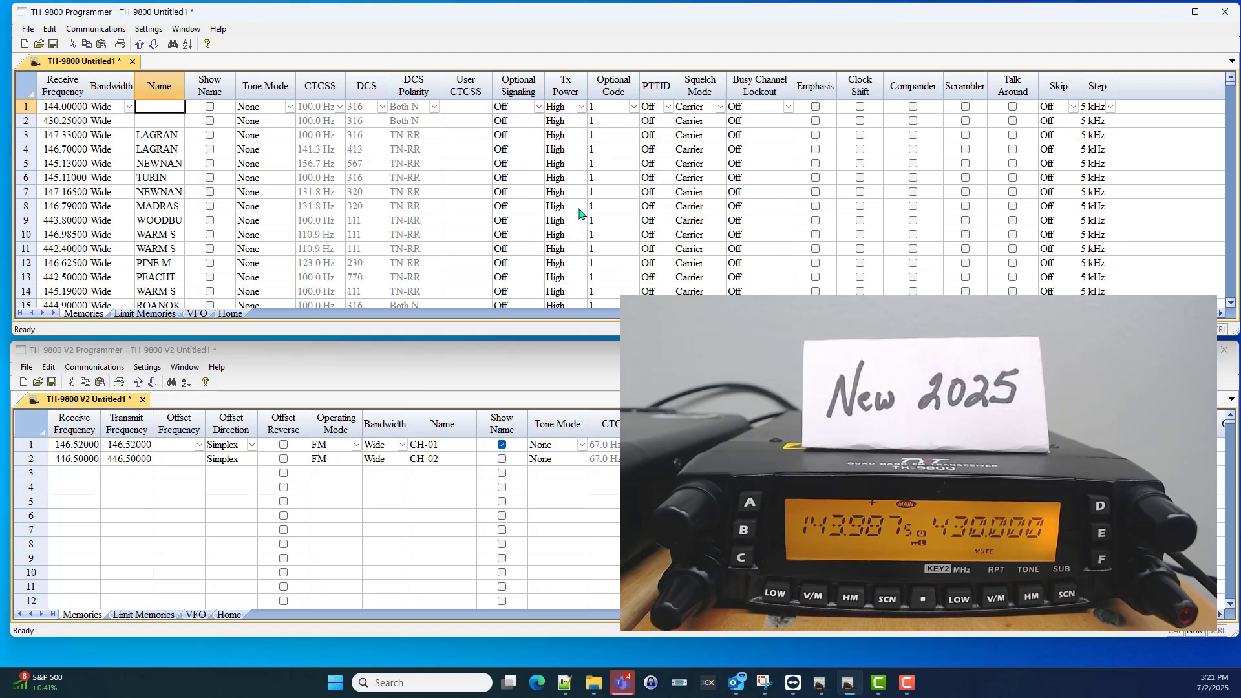
Step: Try sending the data to the radio and dismiss the invalid-frequency errors for VFO channel L-30
left_click(96, 29)
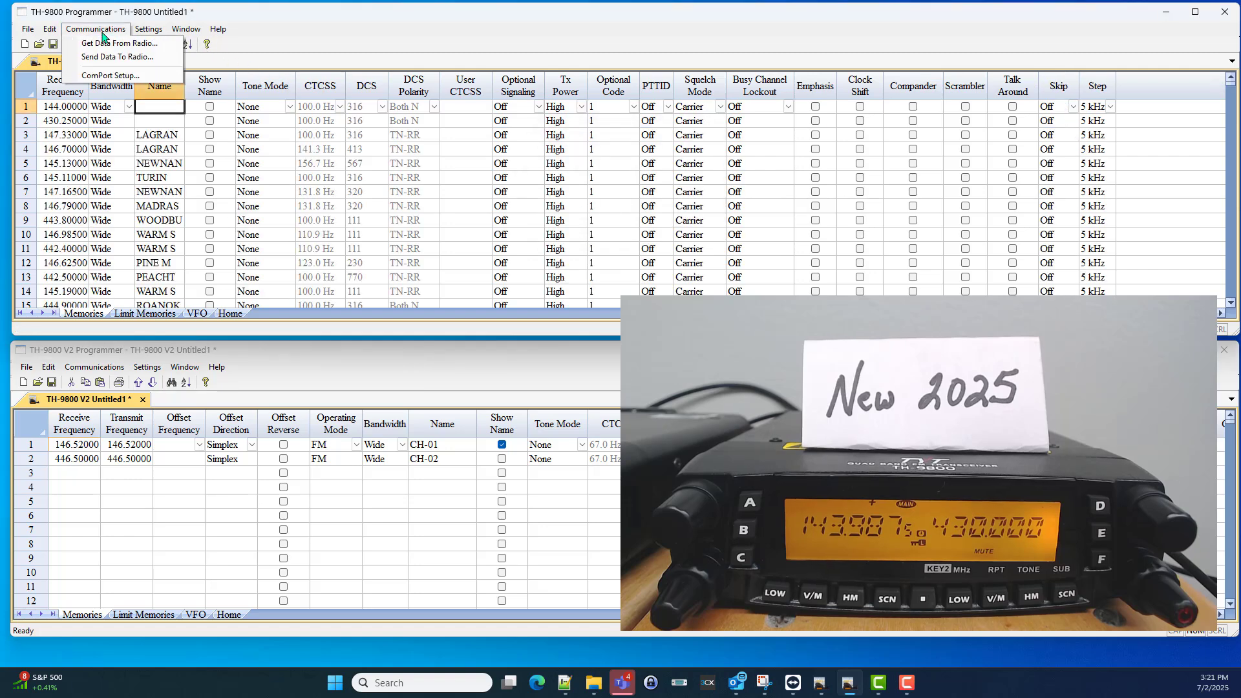
left_click(106, 59)
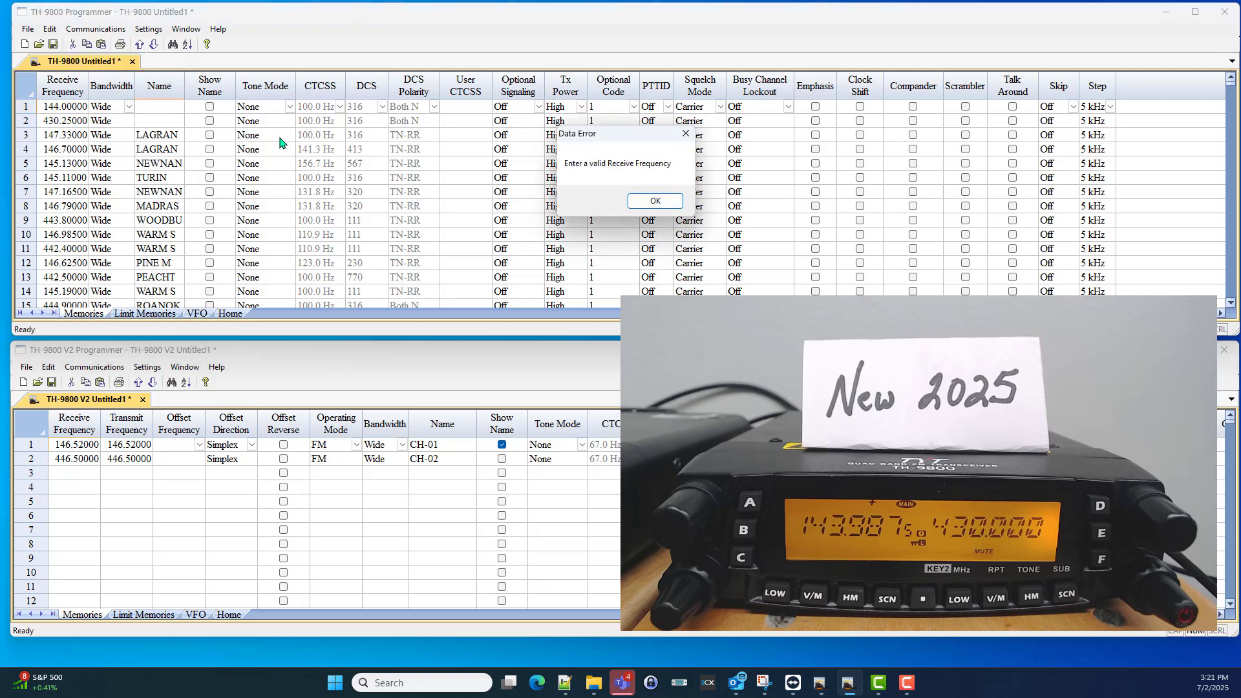
left_click(640, 208)
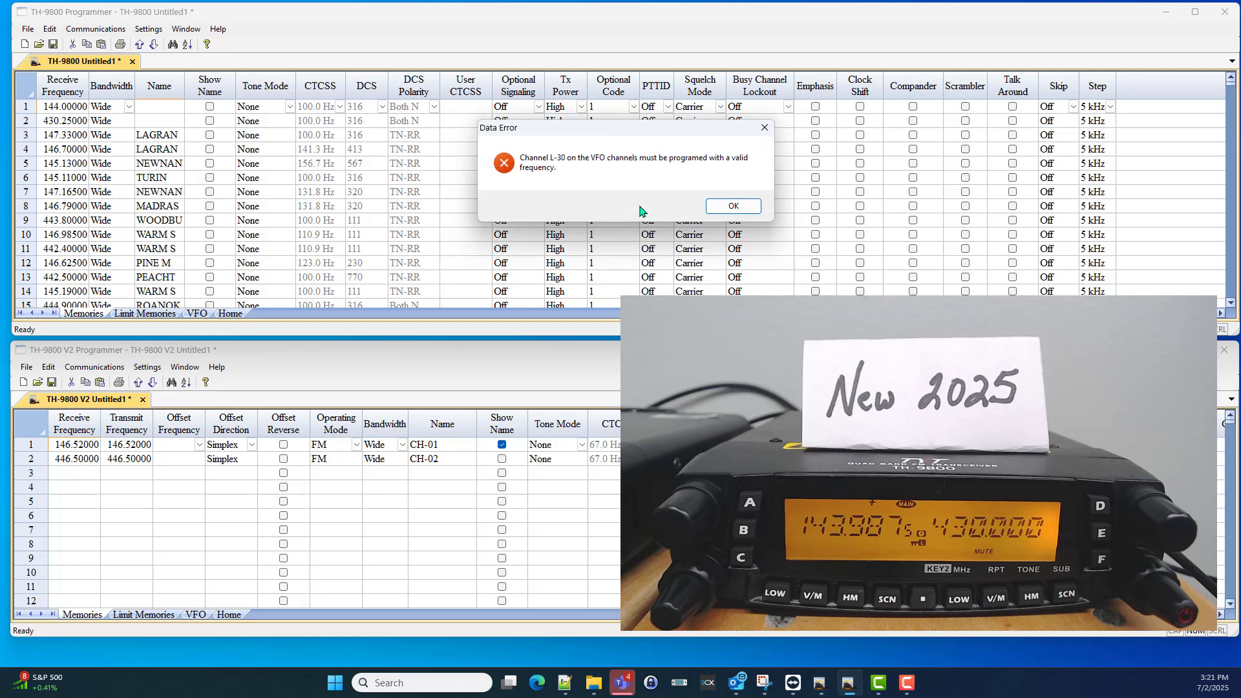
left_click(733, 207)
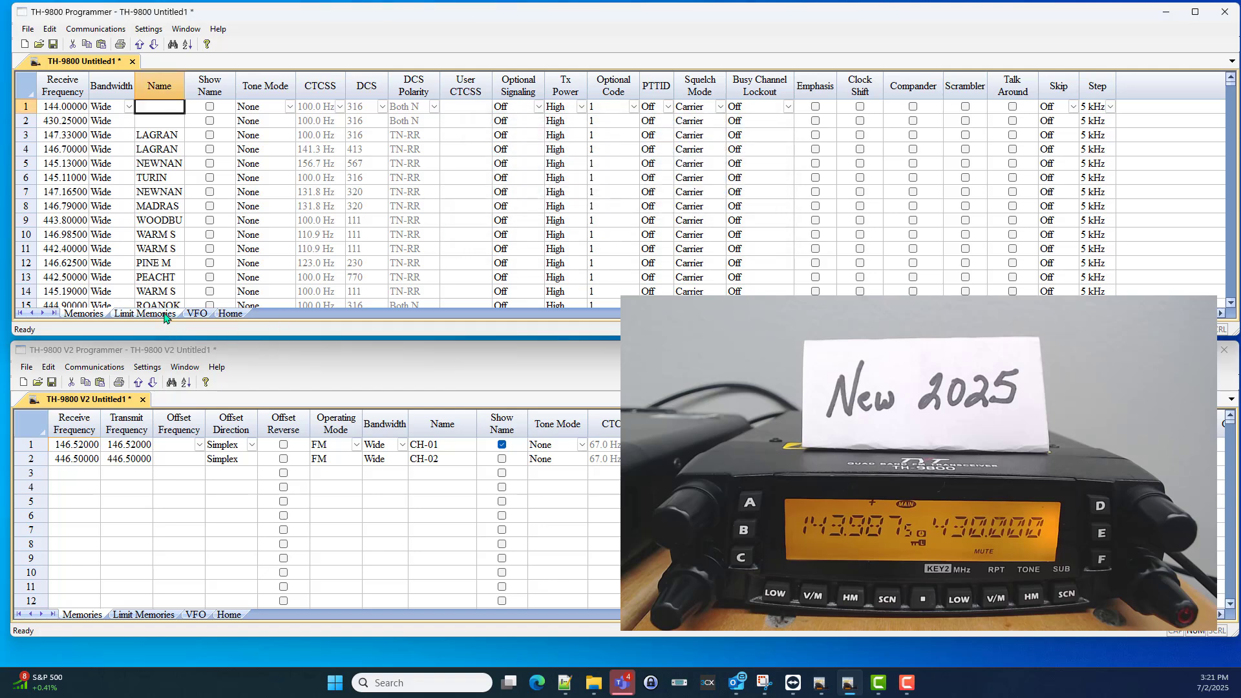
Step: On the VFO sheet, try setting L-30's receive frequency to 47.25 and acknowledge the invalid-frequency warning
left_click(199, 314)
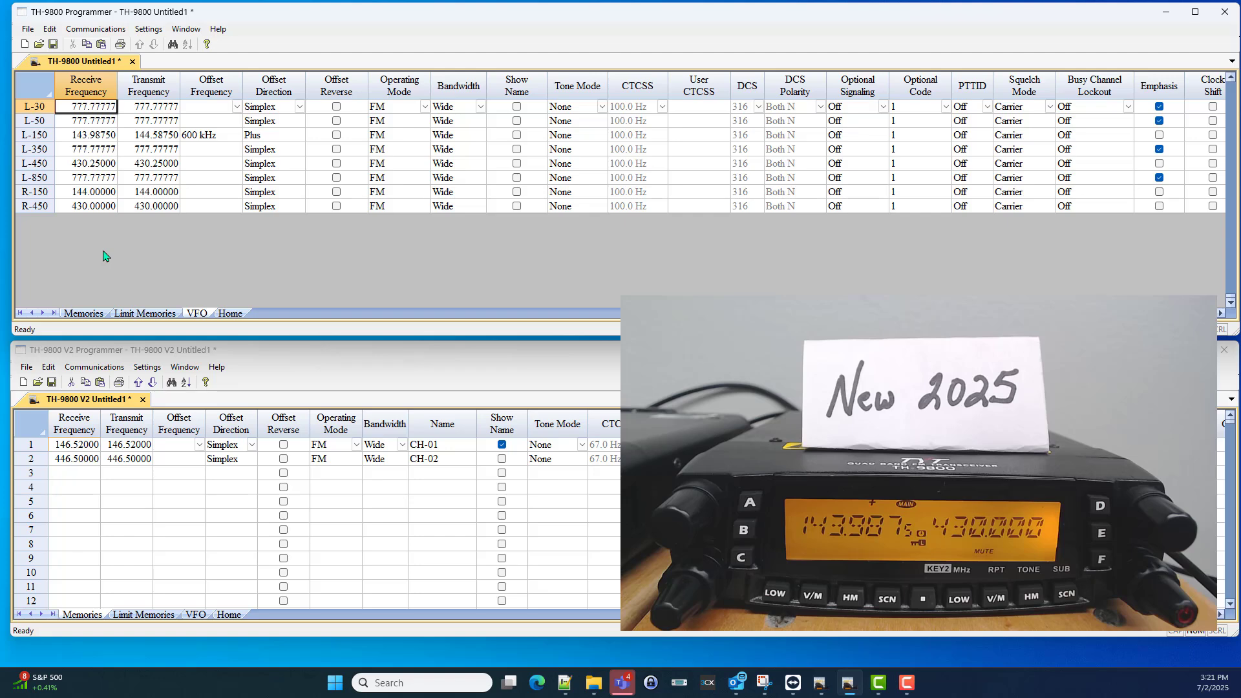
type("47.25")
key("Return")
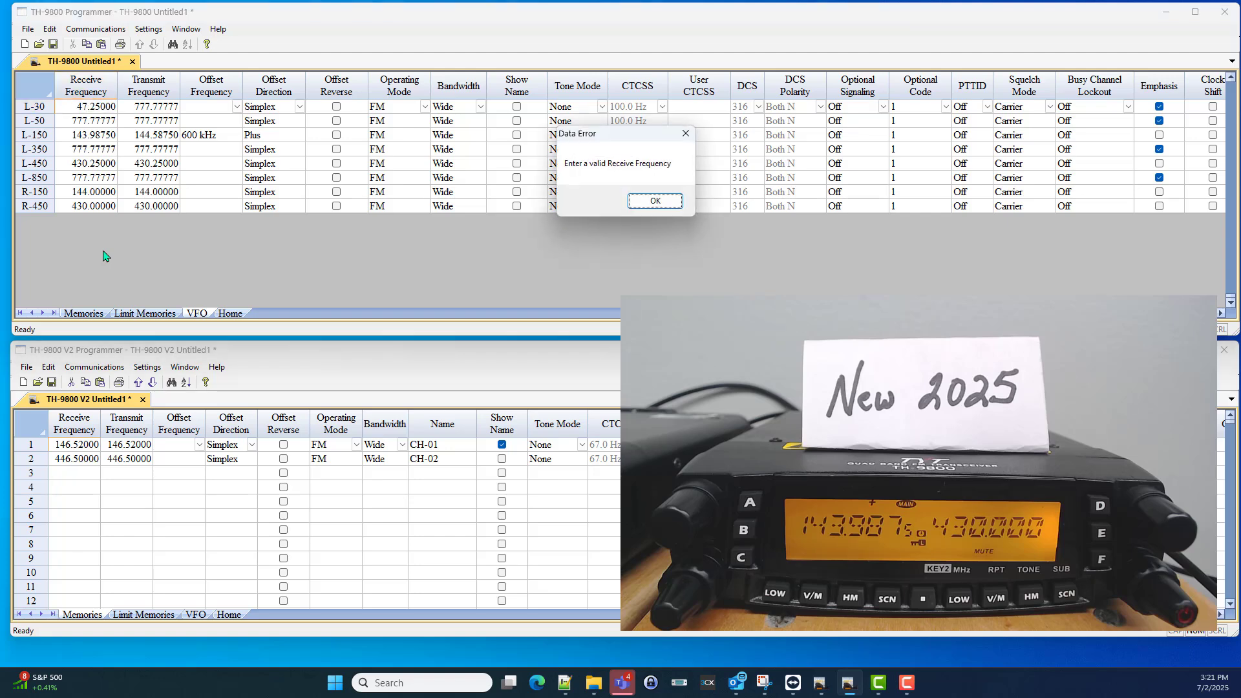
key("Return")
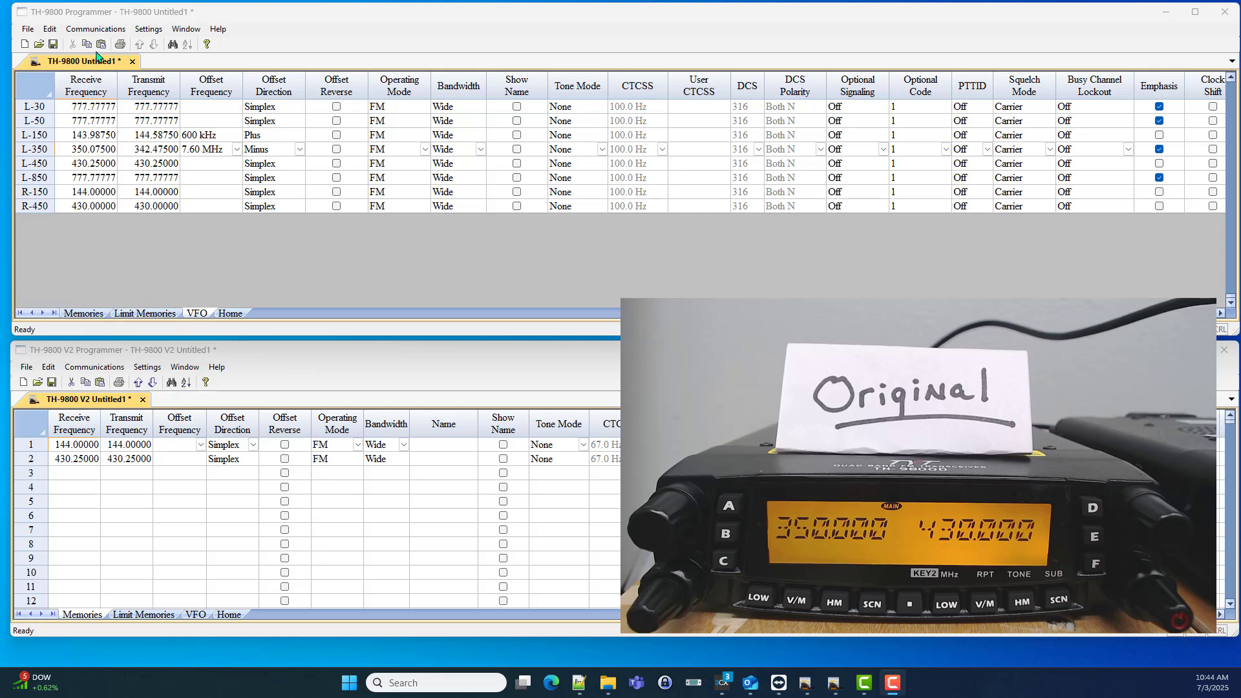
Step: Get data from the original radio, overwriting the current file contents
left_click(96, 29)
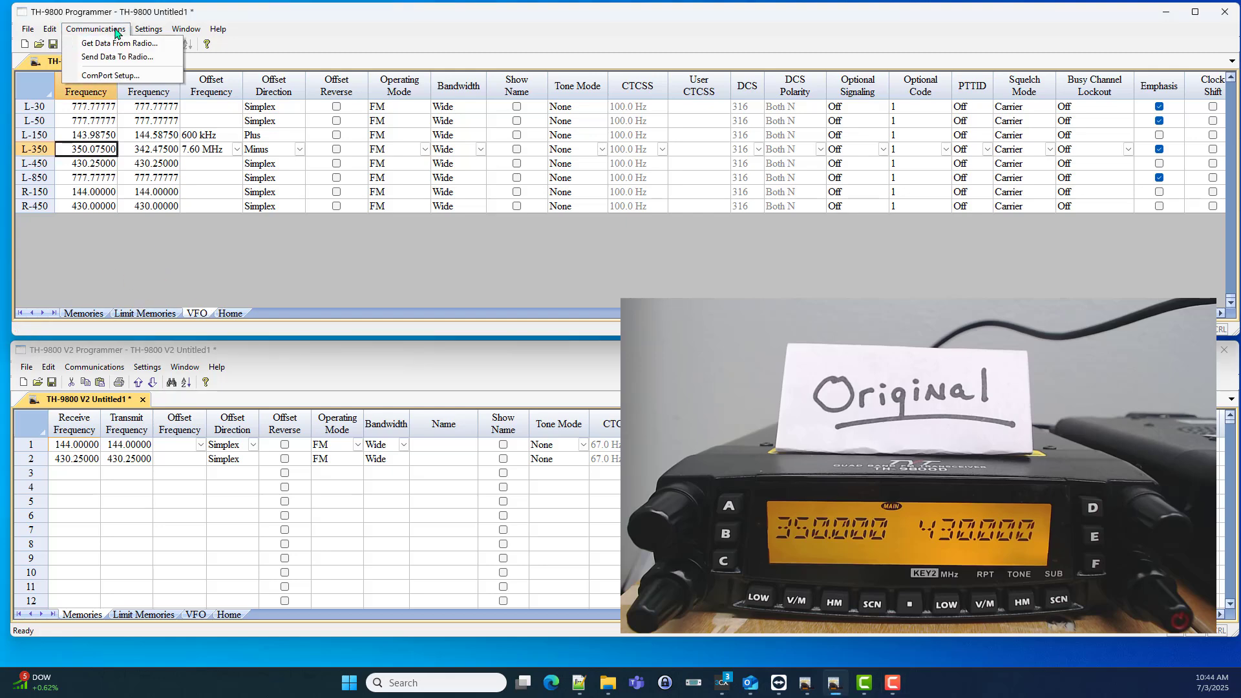
left_click(116, 46)
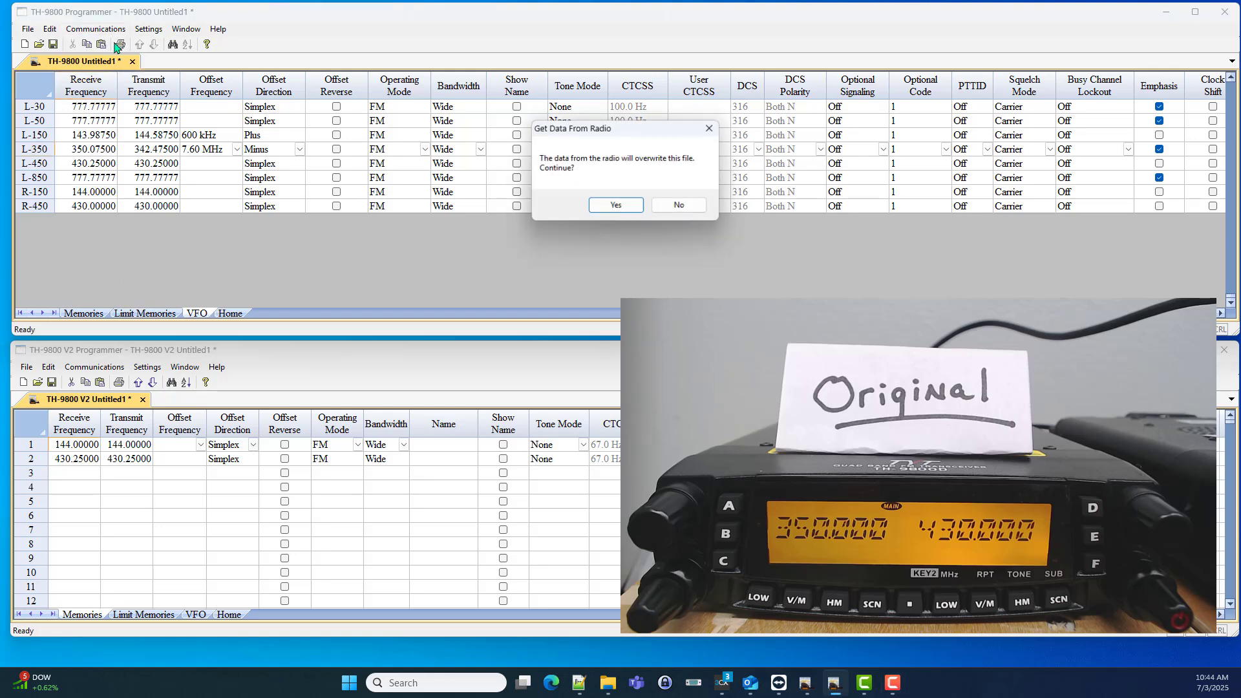
left_click(605, 207)
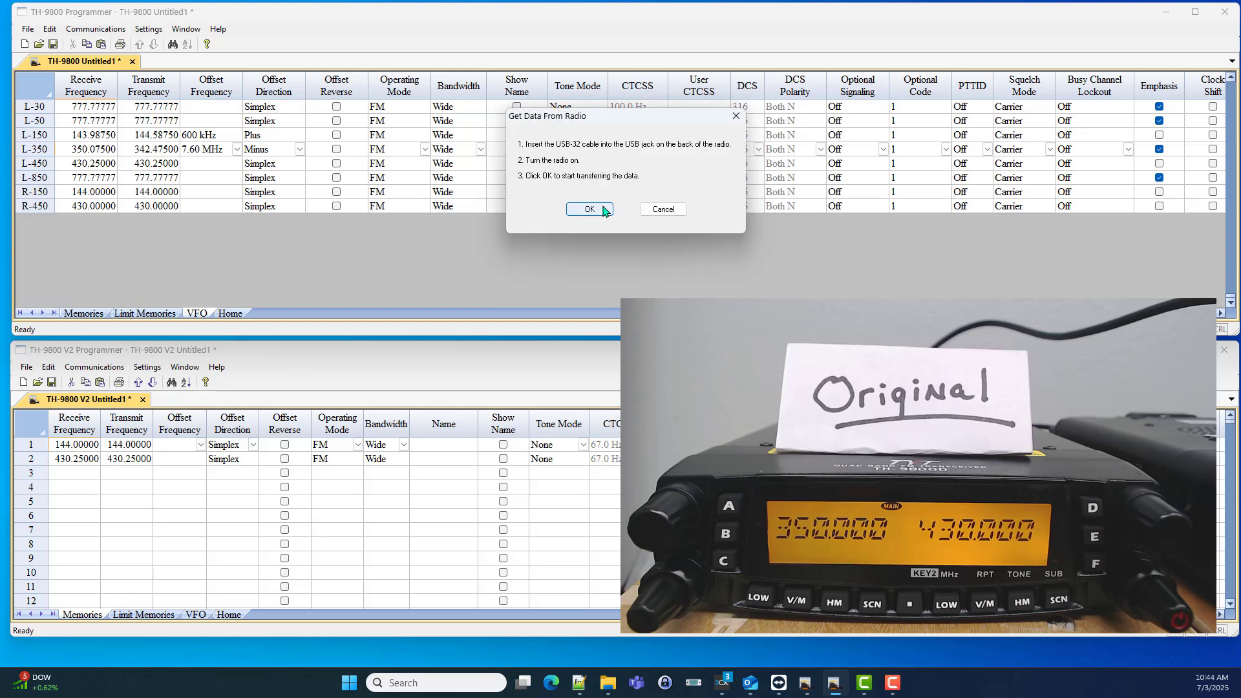
left_click(590, 210)
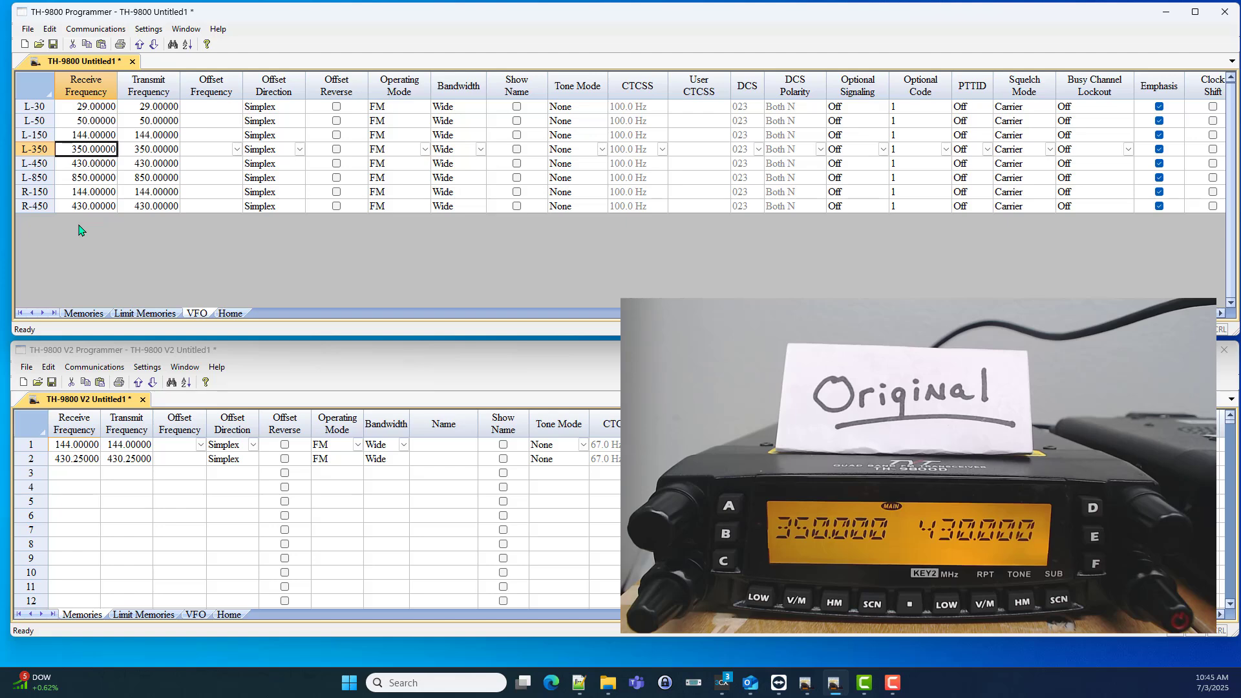
Step: Browse the Memories, VFO, Home and Limit Memories sheets, ending on Memories
left_click(84, 313)
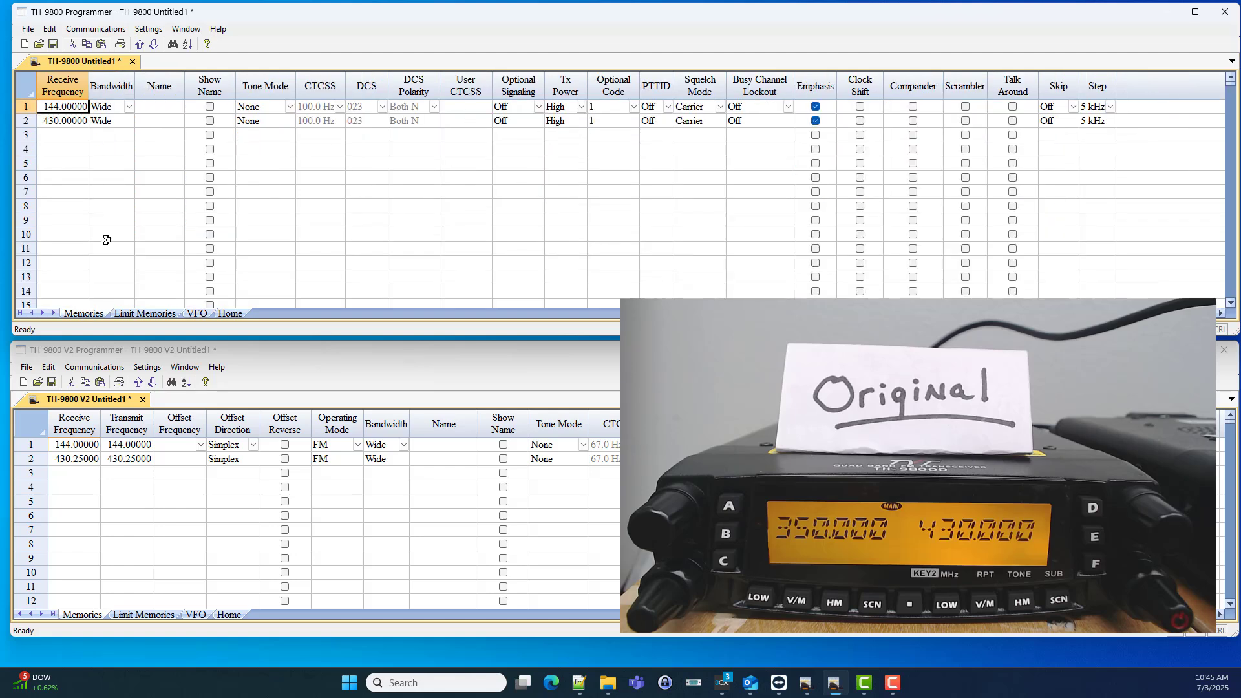
left_click(197, 314)
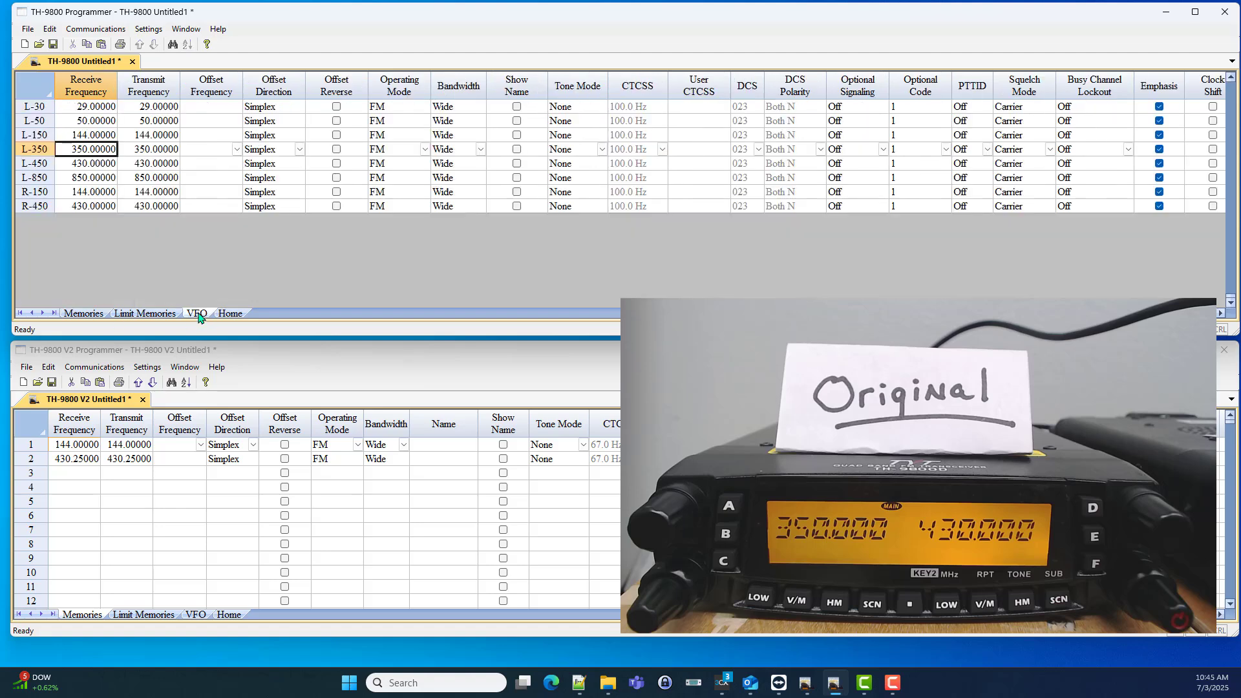
left_click(227, 313)
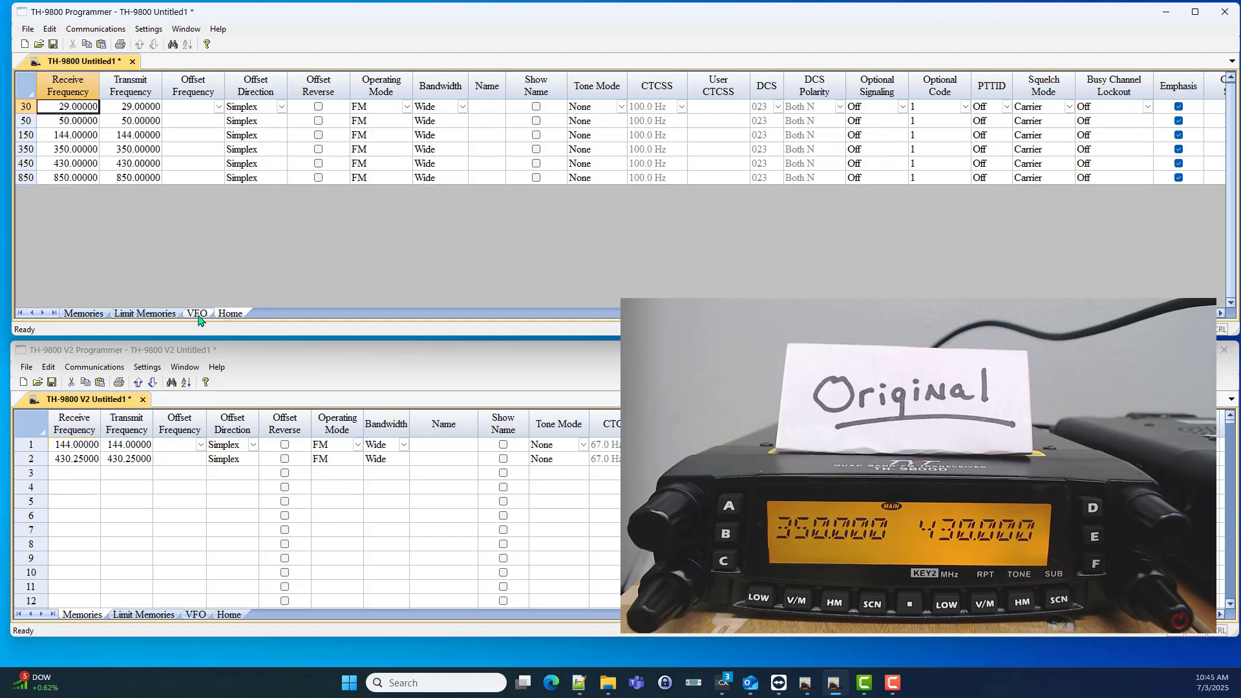
left_click(152, 317)
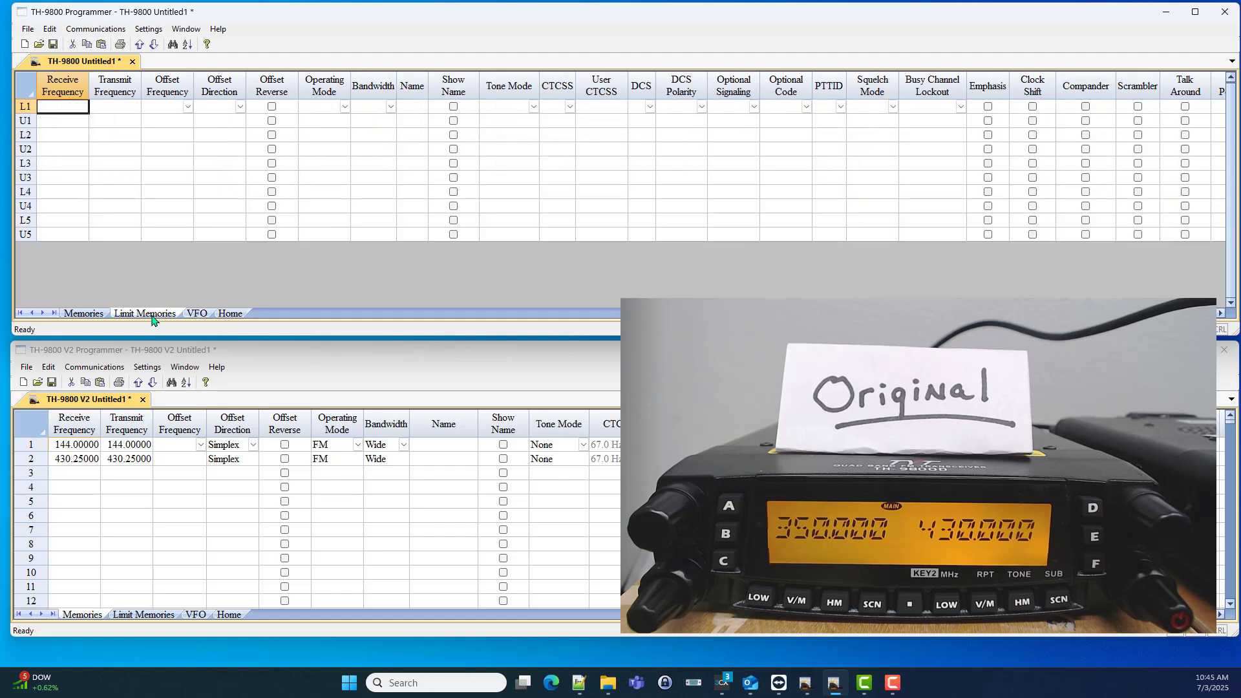
left_click(96, 314)
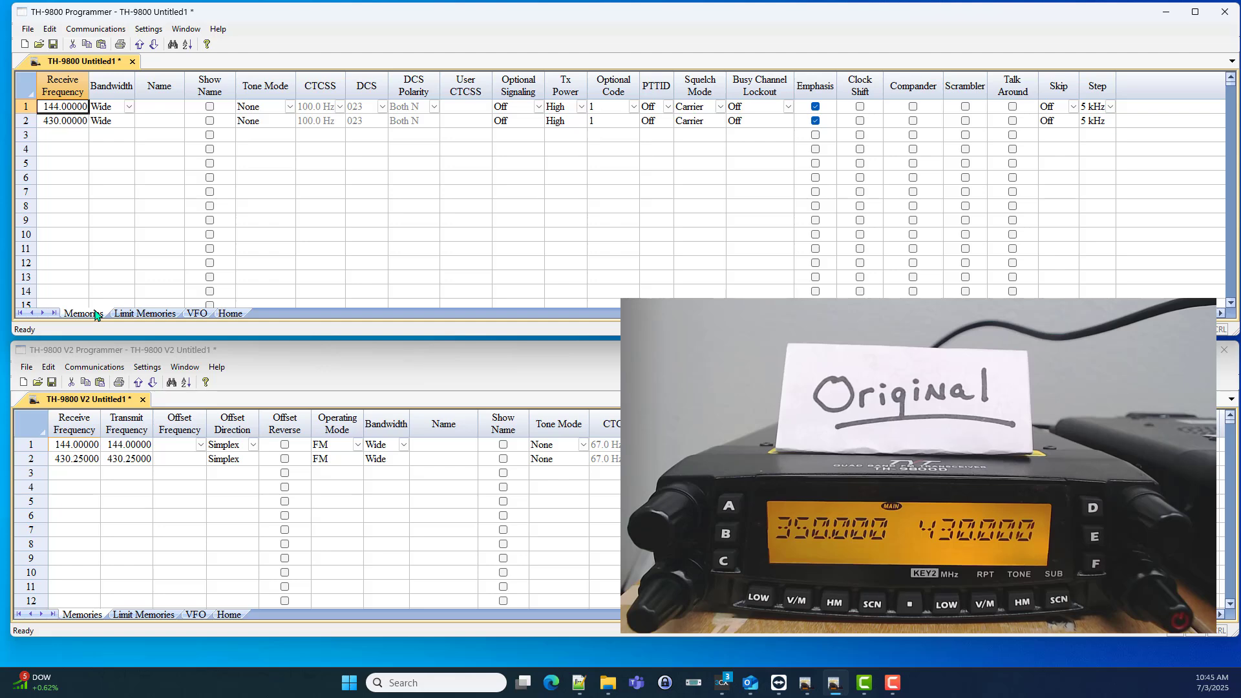
Step: Bring the V2 programmer window to the front, move it to the top and enlarge it
left_click(305, 364)
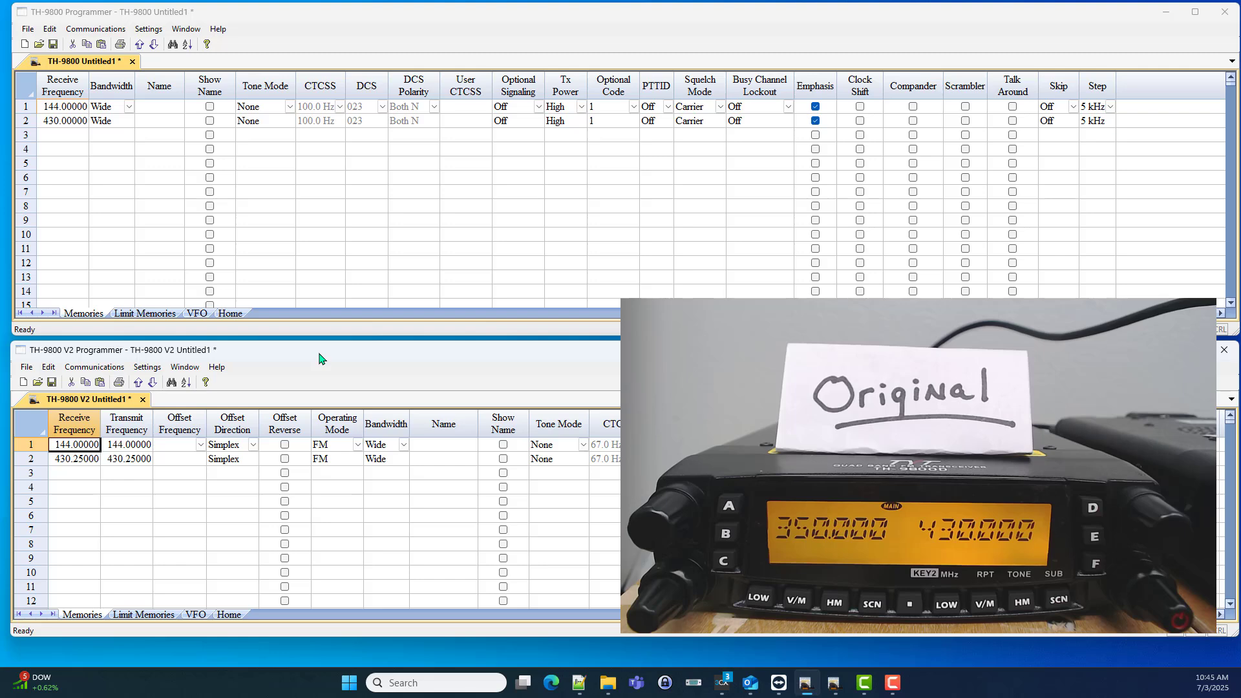
left_click_drag(319, 359, 315, 20)
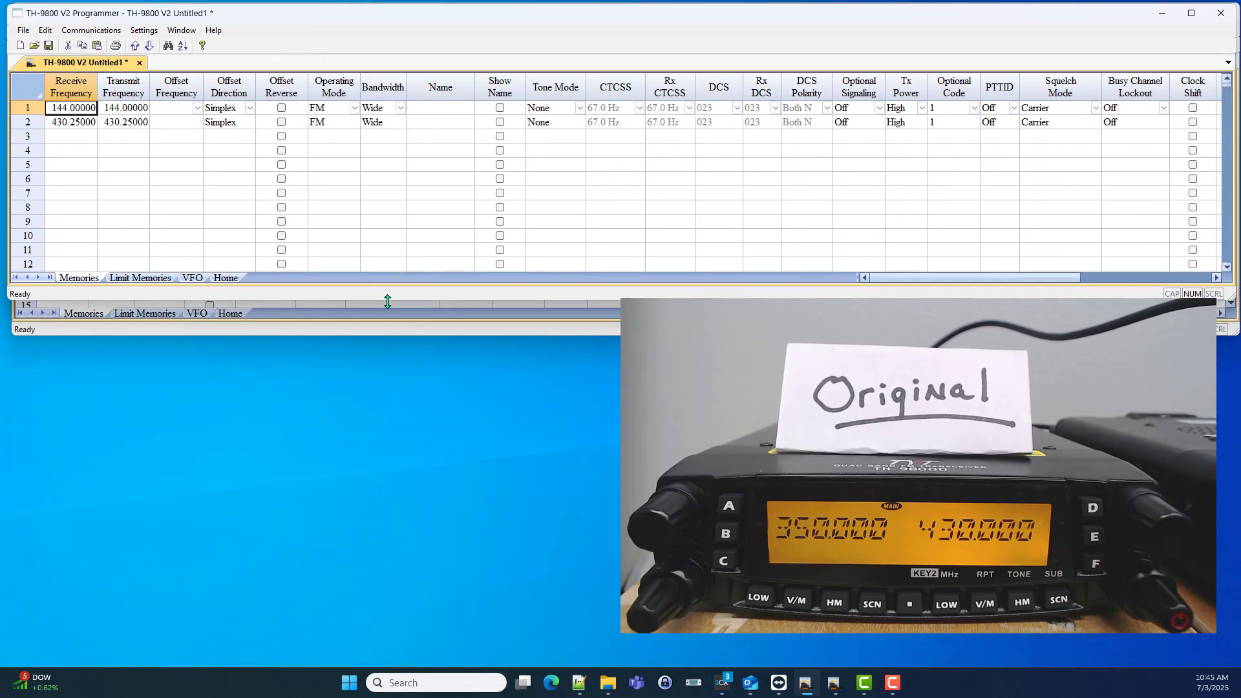
left_click_drag(388, 313, 379, 347)
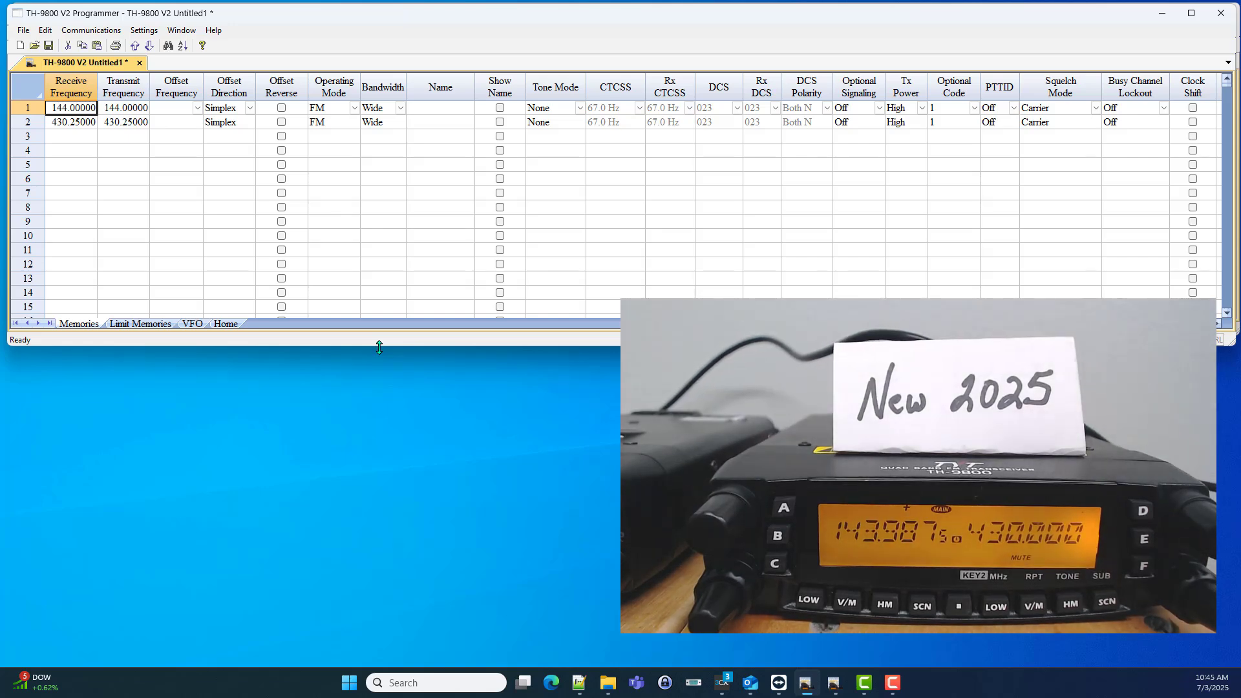
Step: Get data from the new 2025 radio into the V2 file, overwriting its contents
left_click(85, 30)
left_click(82, 46)
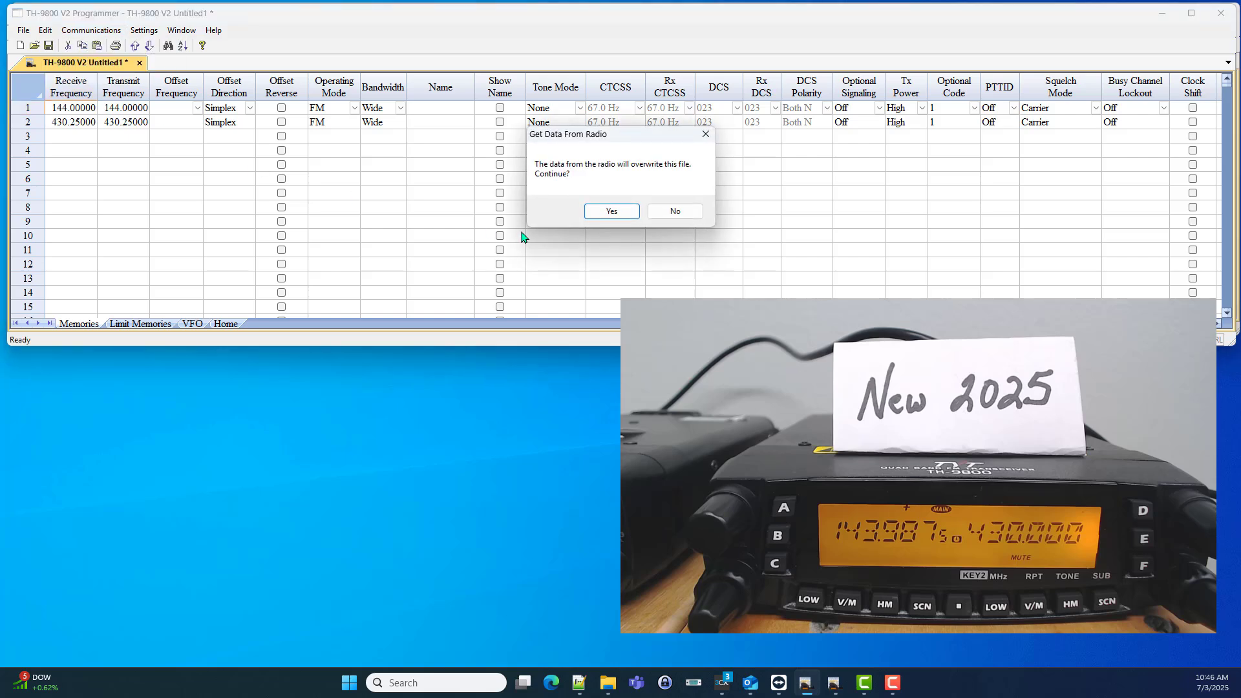
left_click(608, 210)
left_click(595, 217)
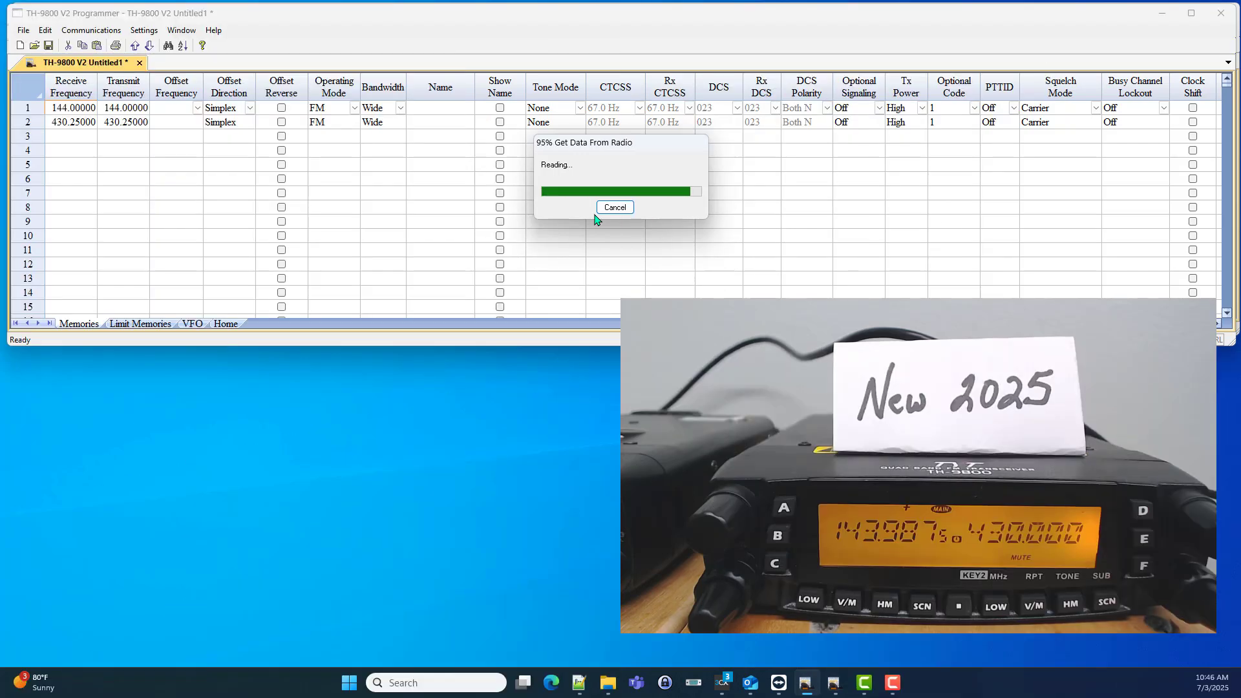
Step: Check the VFO and Memories sheets, then shift the V2 window down to reveal the original programmer
left_click(201, 325)
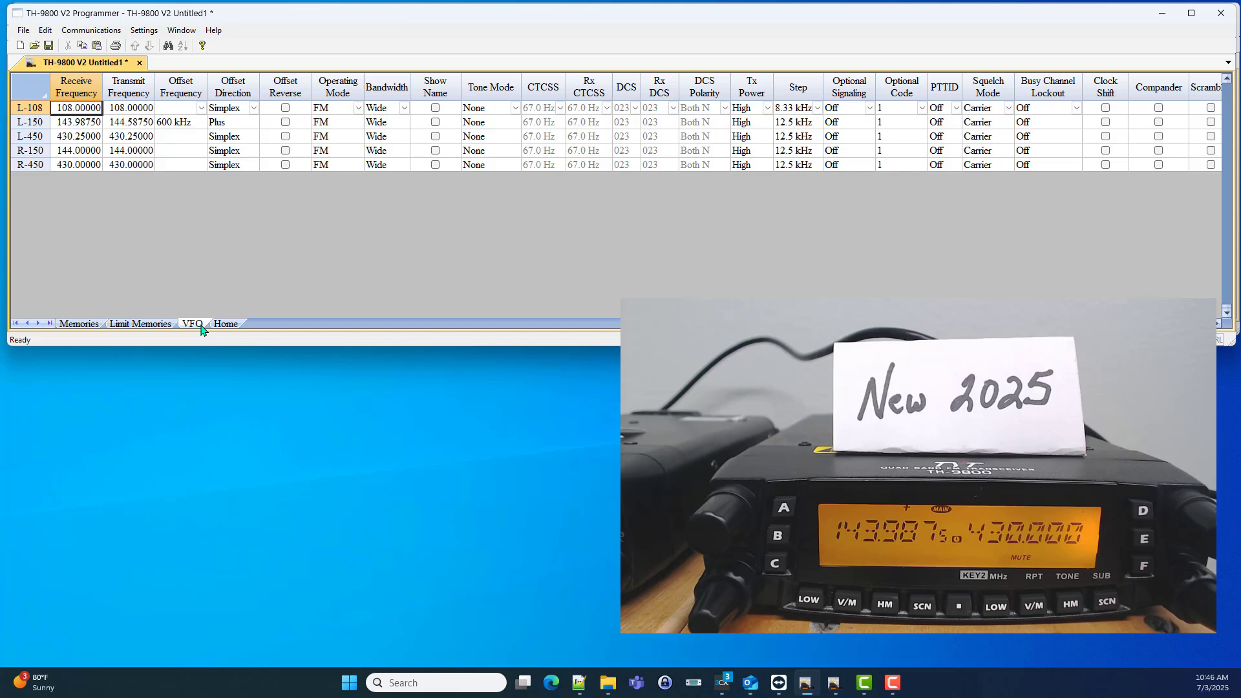
left_click(79, 324)
left_click(194, 324)
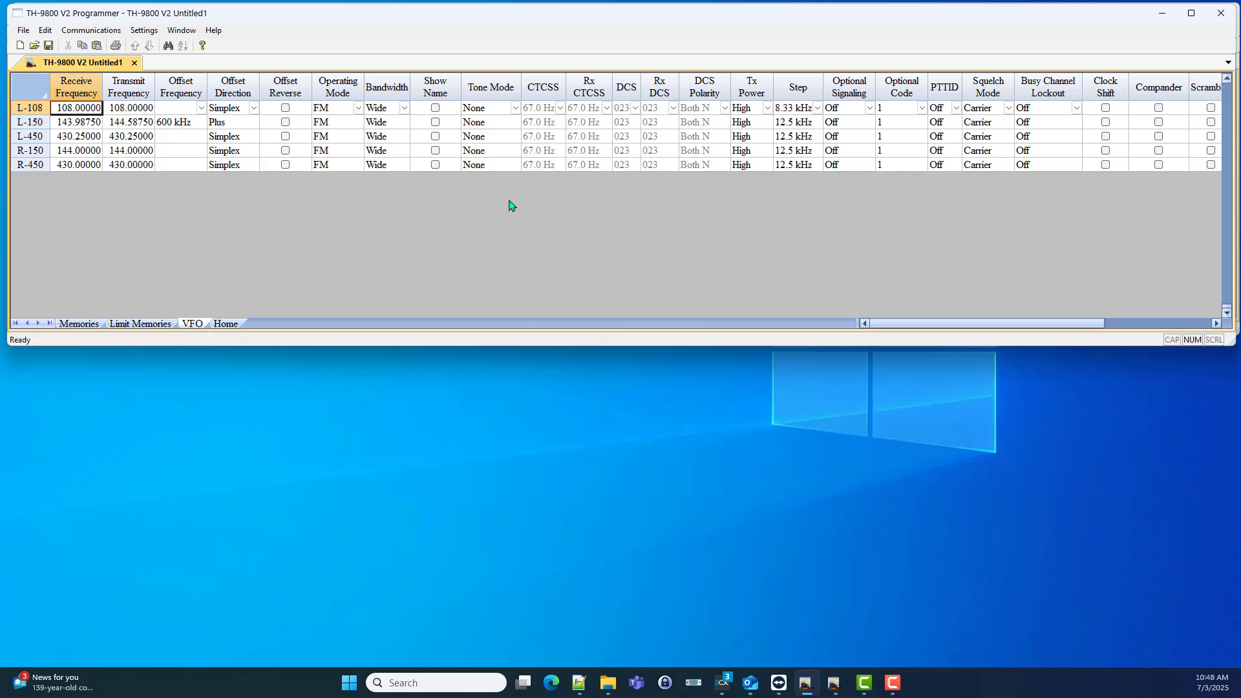
left_click_drag(574, 18, 580, 130)
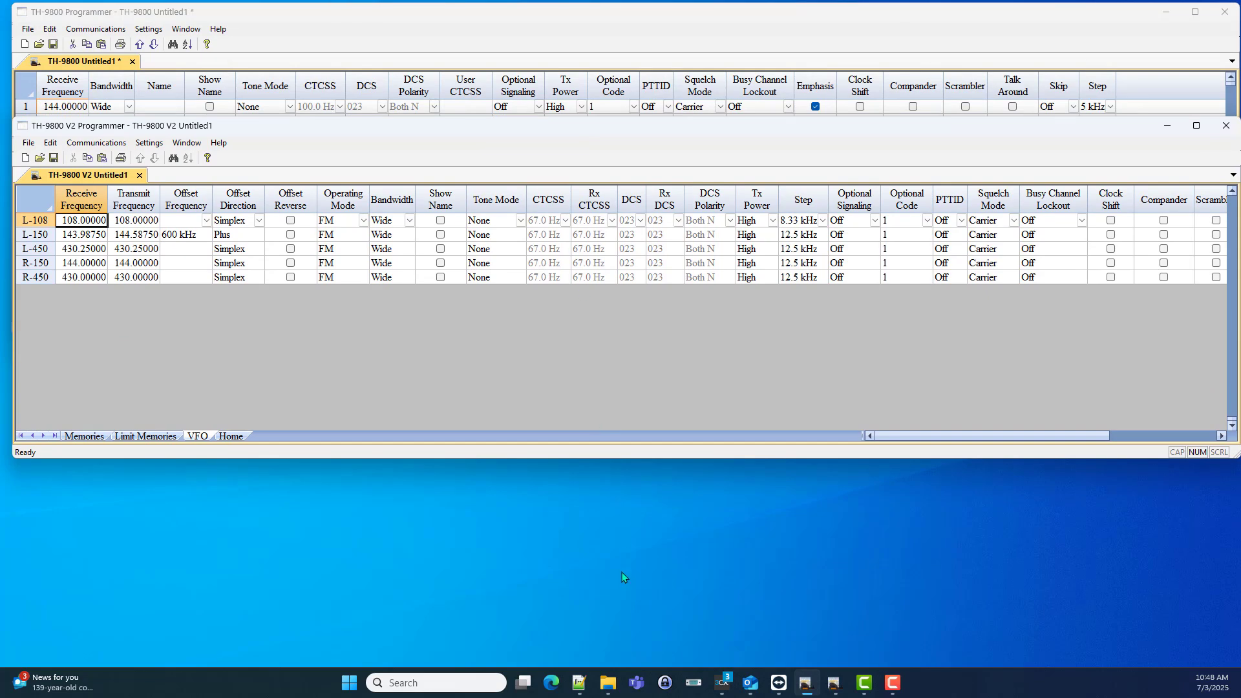
Step: In Edge, go from the RT Systems site's DOWNLOADS page to the Programmer Download retrieval page
left_click(552, 683)
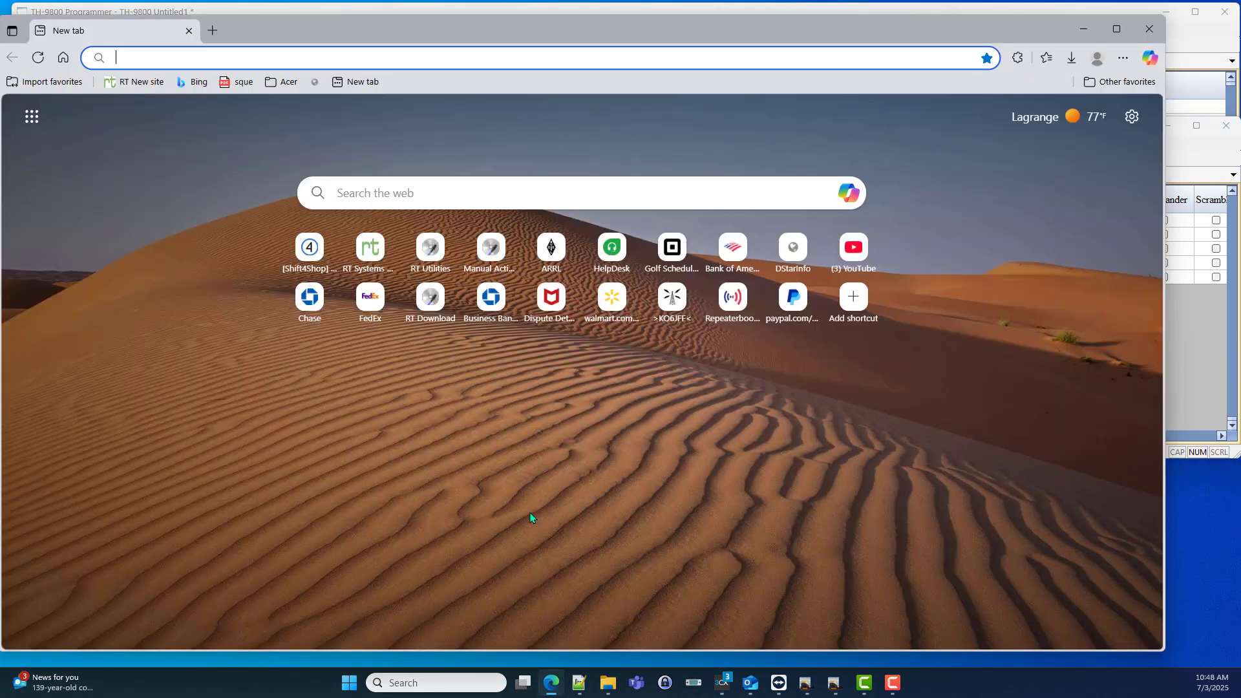
left_click(364, 259)
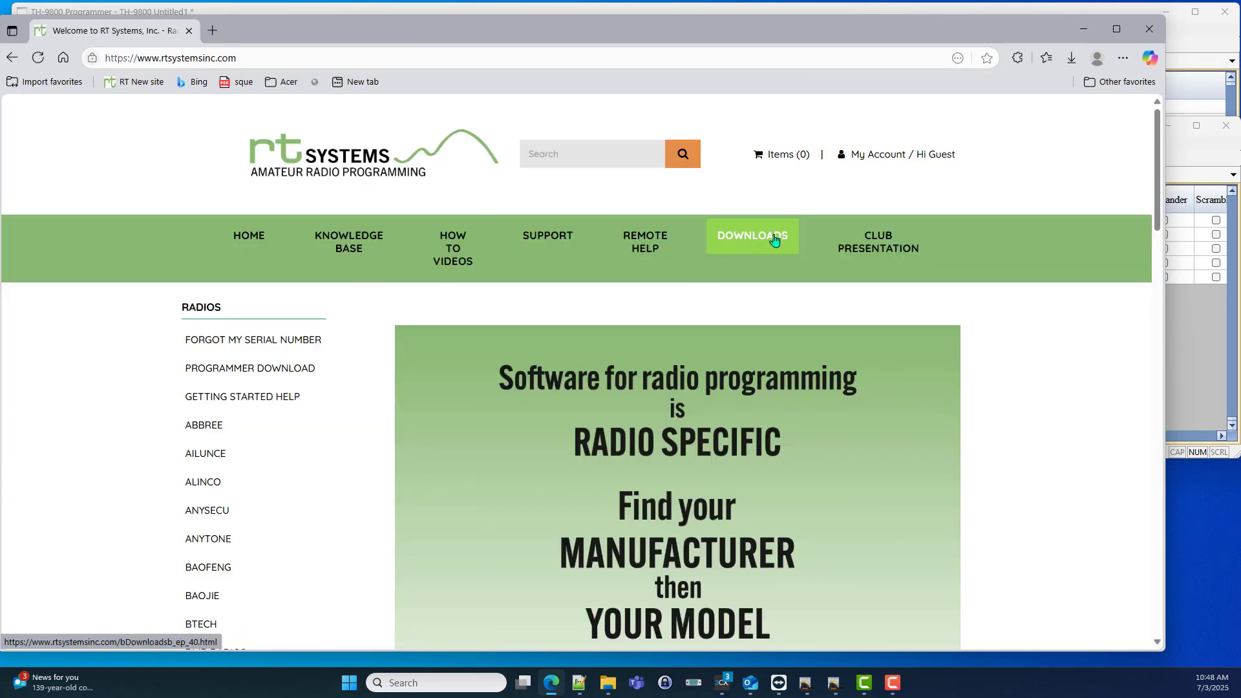
left_click(776, 240)
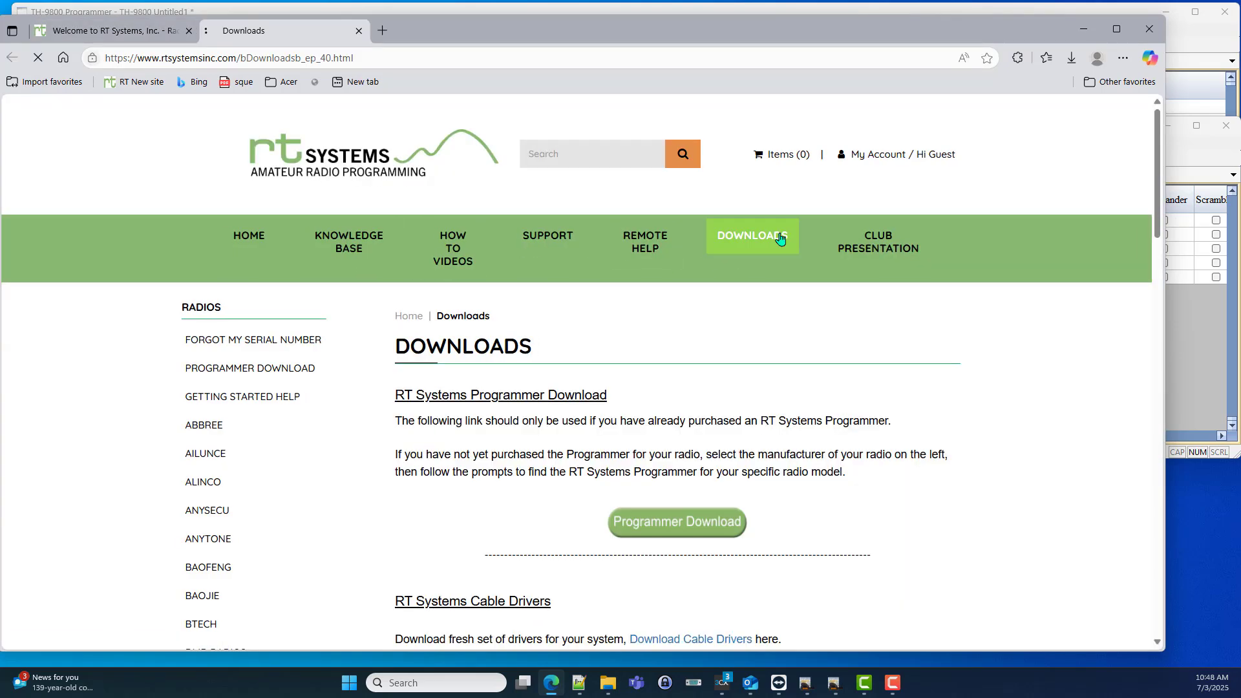
left_click(676, 524)
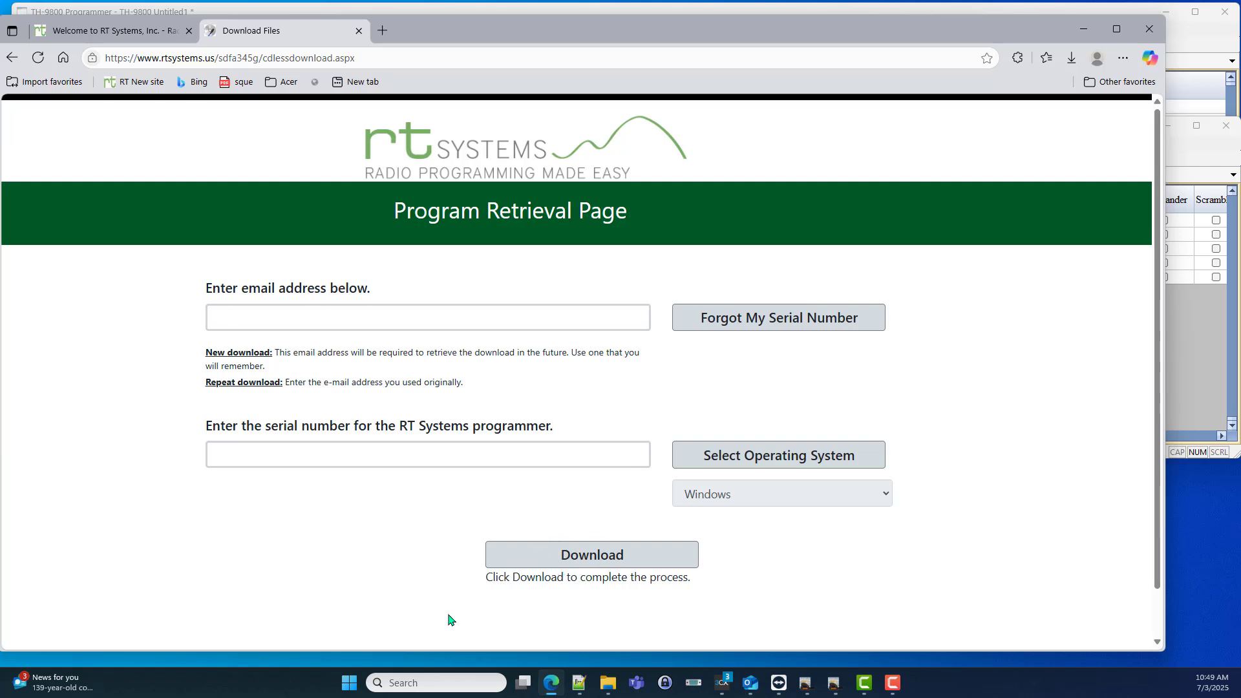
left_click(608, 683)
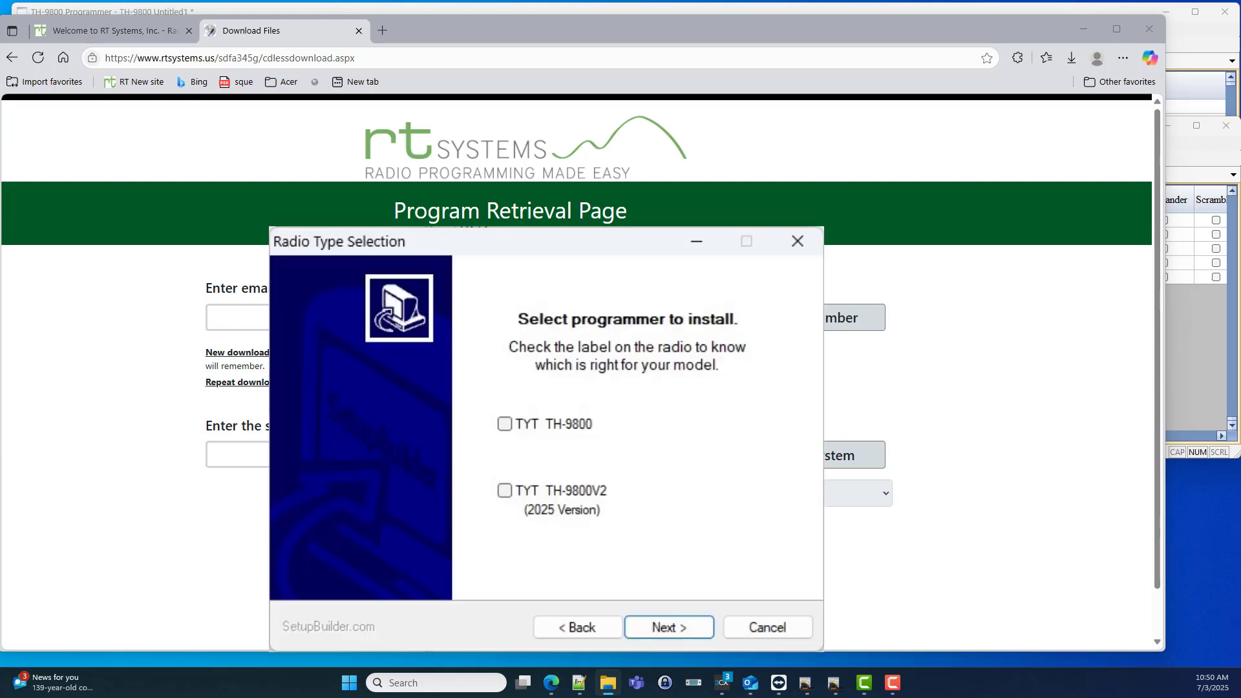